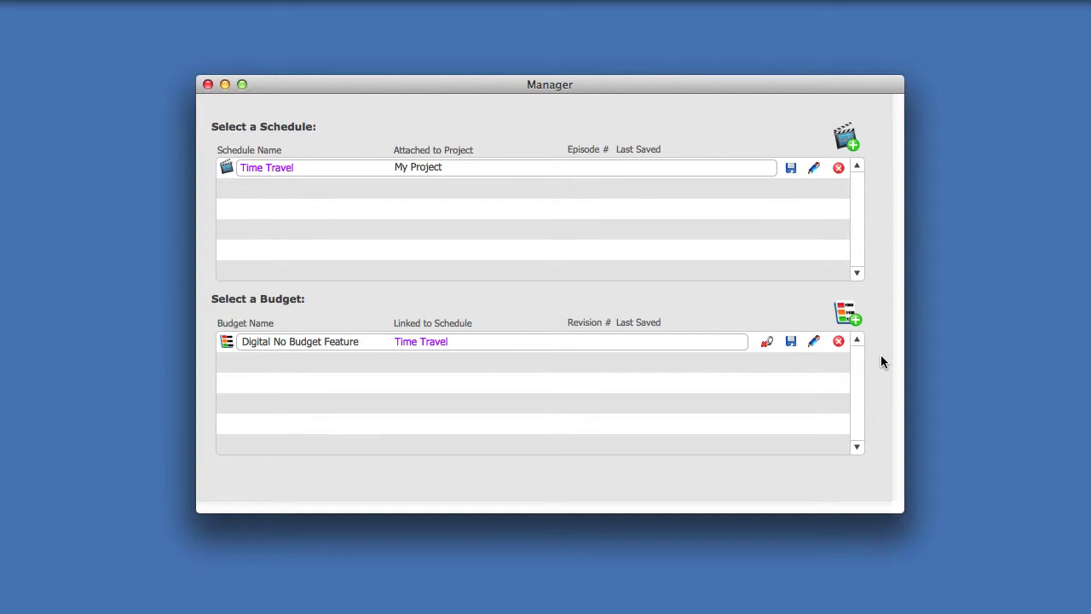
- Open the Time Travel schedule and bring up its Characters window over the scenes
{"action": "double_click", "coordinate": [327, 168]}
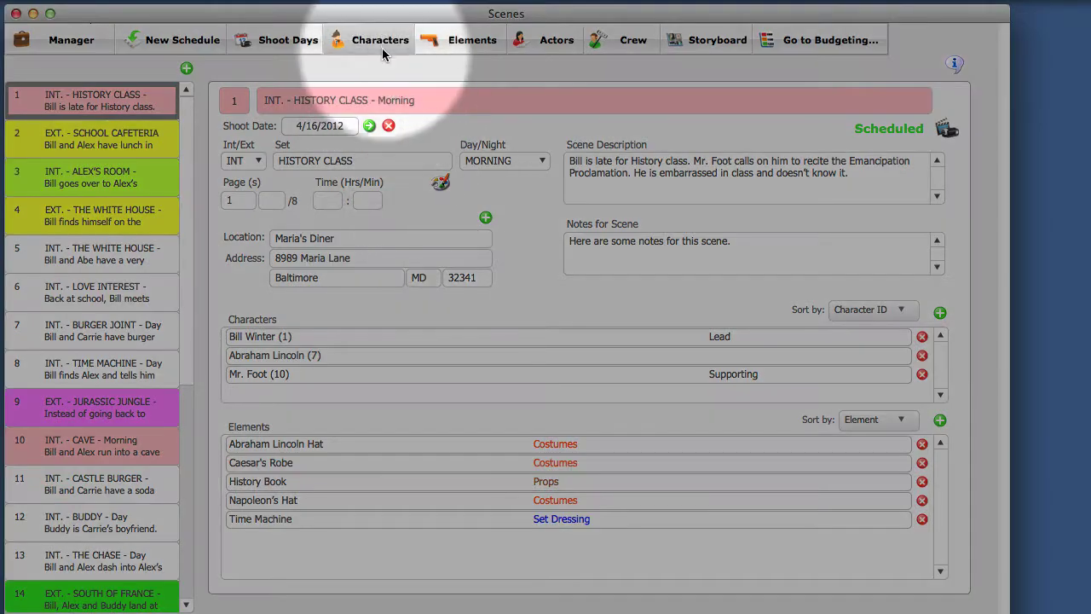
{"action": "left_click", "coordinate": [380, 43]}
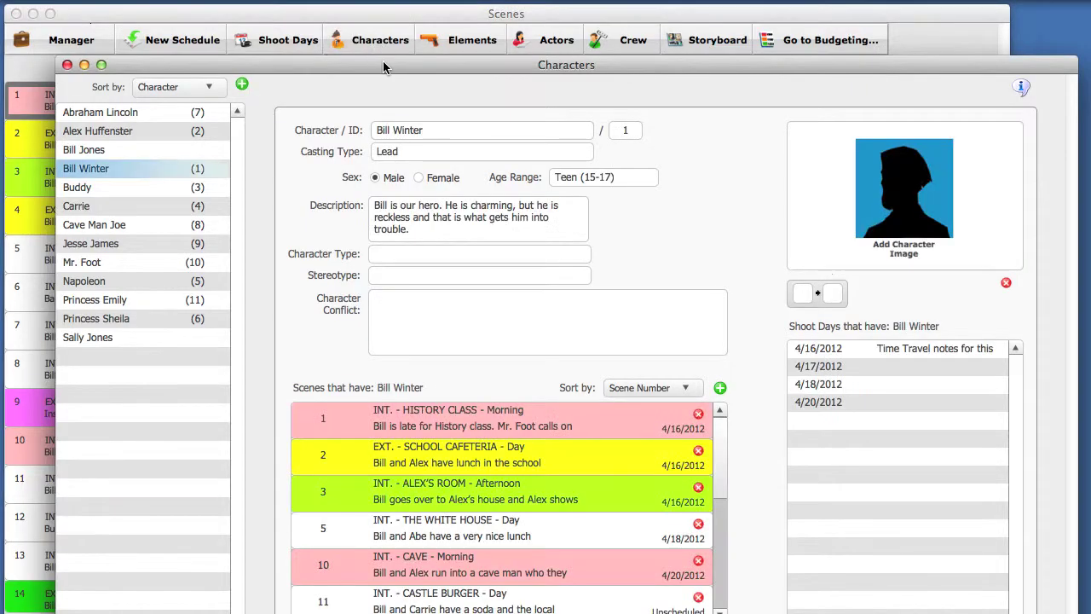
{"action": "left_click_drag", "start_coordinate": [382, 61], "coordinate": [347, 36]}
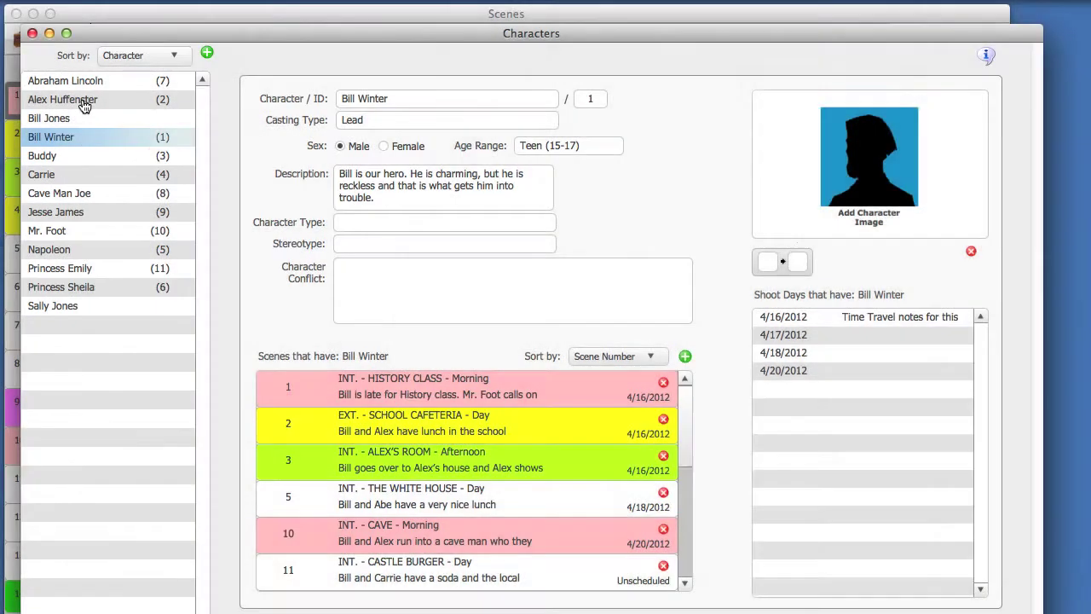
- Review the details of characters 7, 2 and 1, including the casting type and age range choices for character 1
{"action": "left_click", "coordinate": [86, 83]}
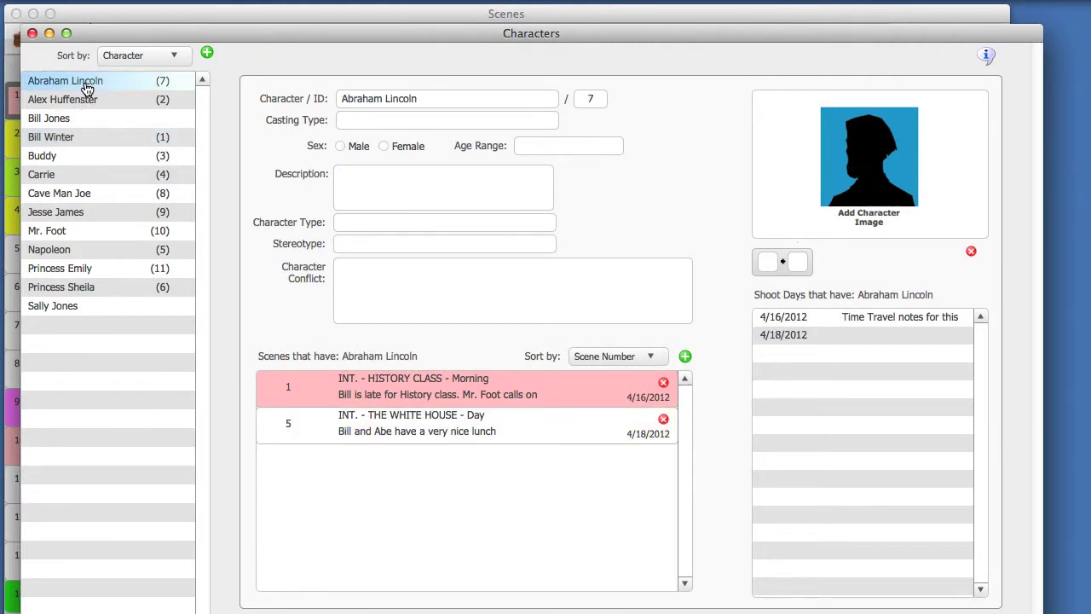
{"action": "left_click", "coordinate": [87, 103]}
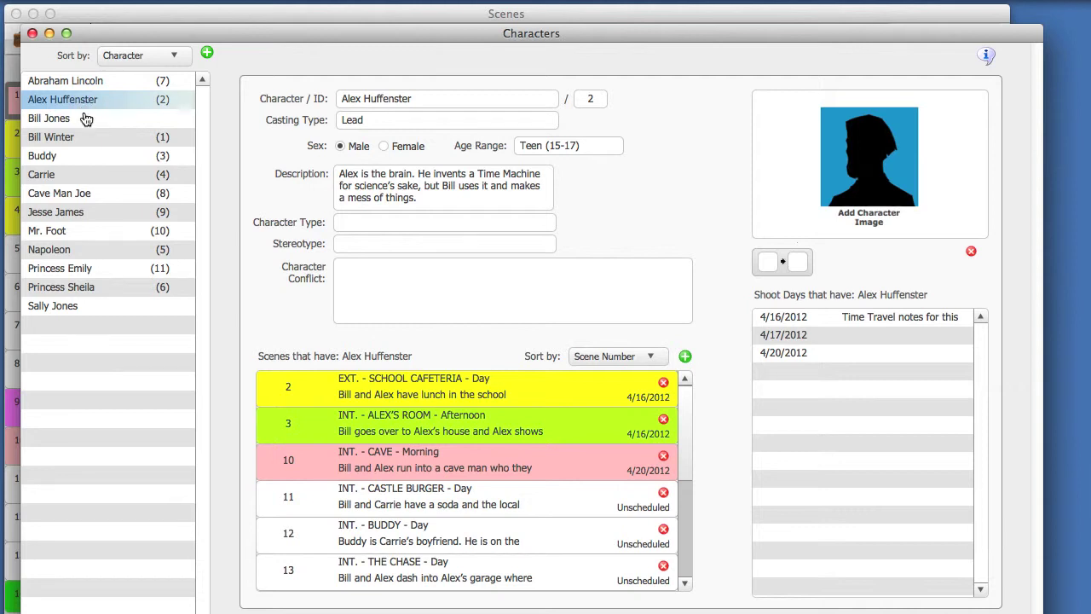
{"action": "left_click", "coordinate": [85, 139]}
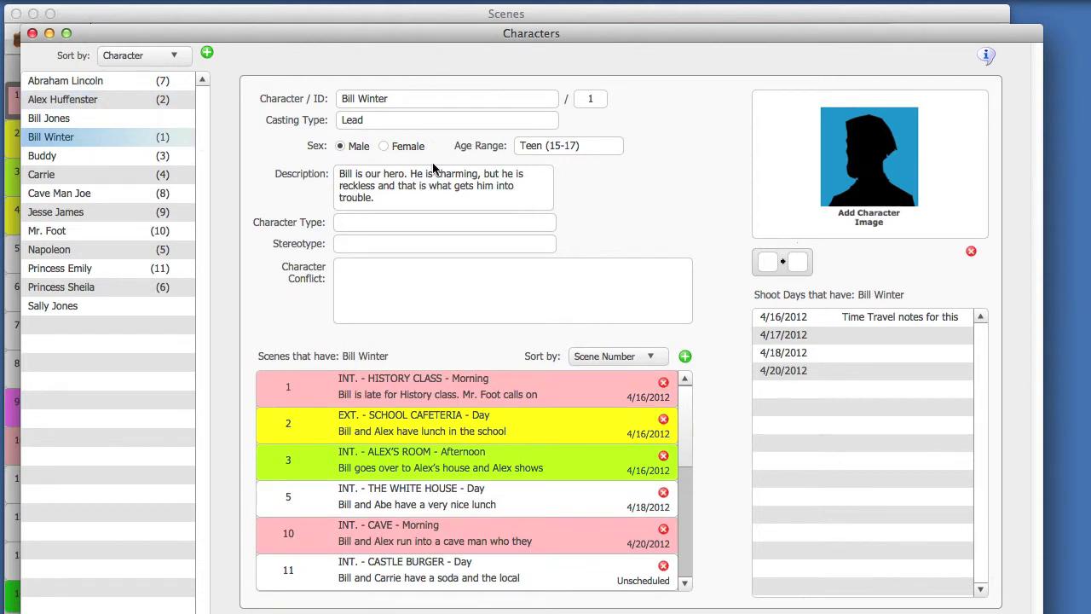
{"action": "left_click", "coordinate": [378, 119]}
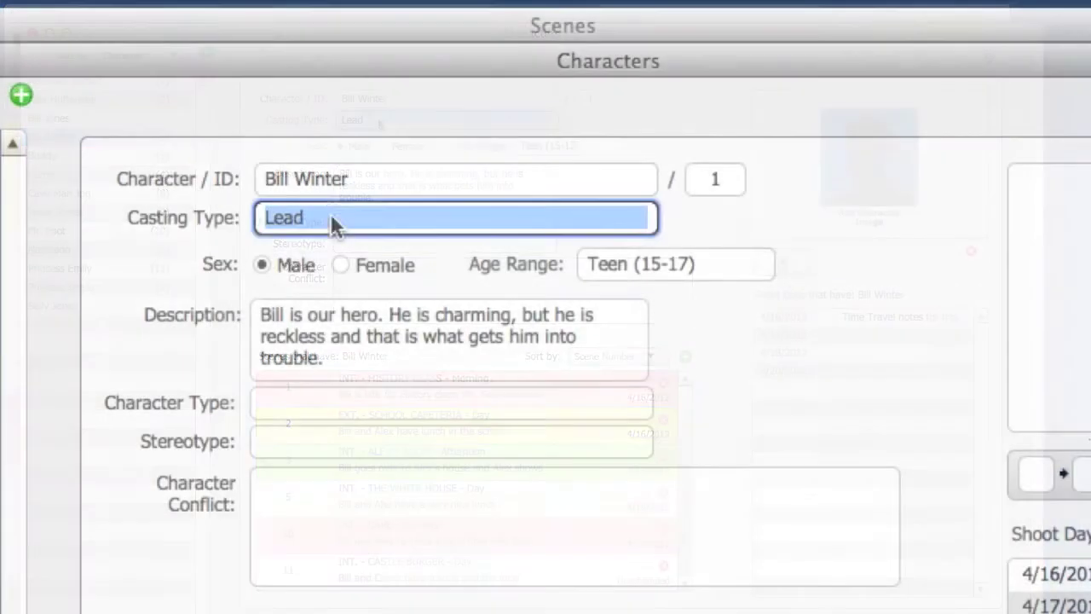
{"action": "left_click", "coordinate": [727, 258]}
{"action": "left_click", "coordinate": [731, 260]}
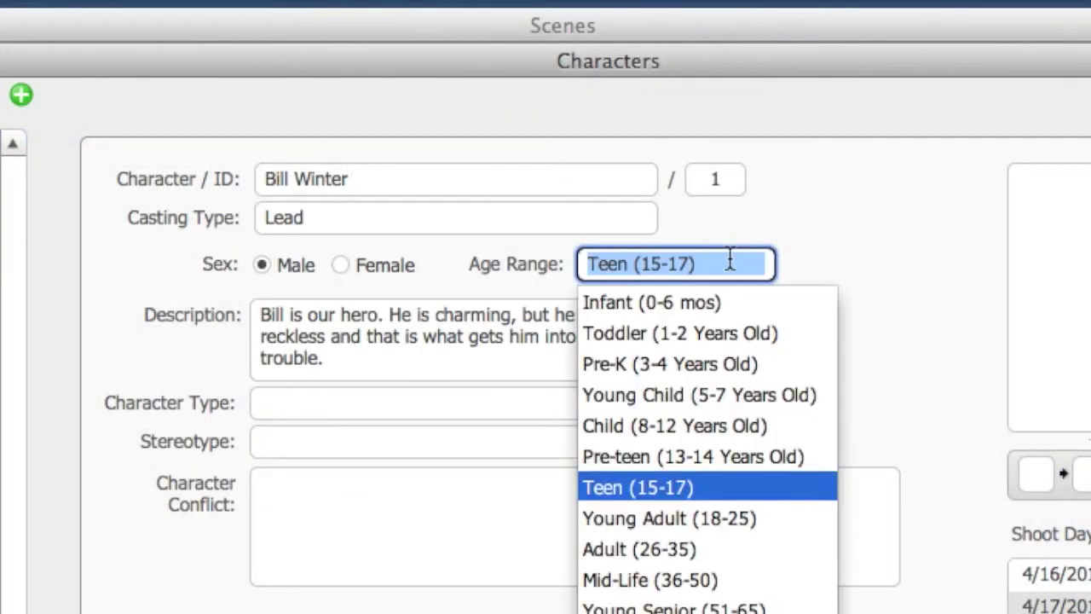
{"action": "left_click", "coordinate": [866, 388]}
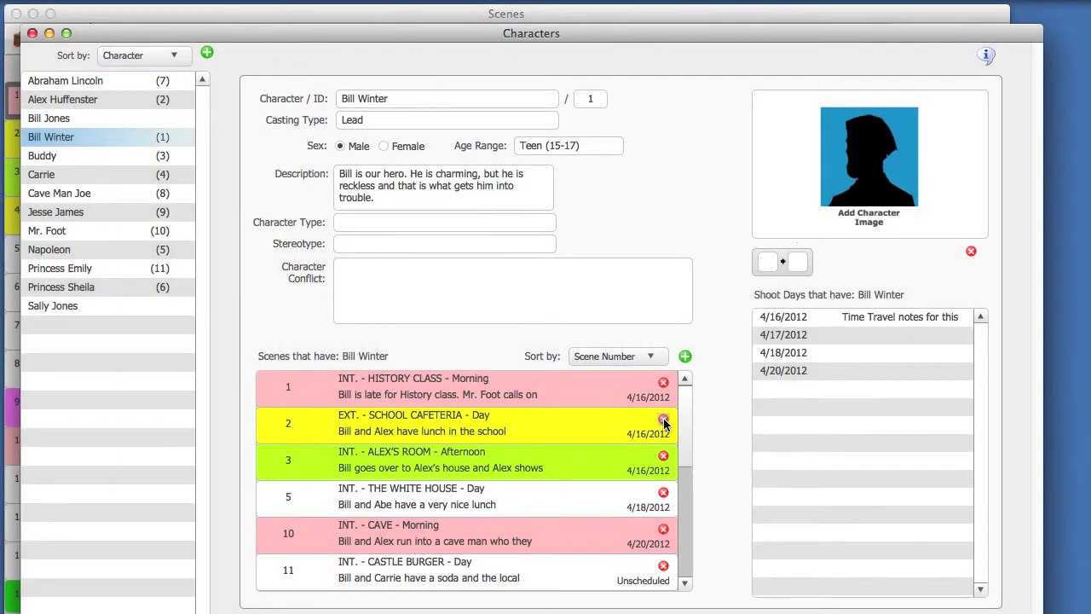
- Remove scene 2, SCHOOL CAFETERIA, from character 1 and check the schedule's scene list behind the Characters window
{"action": "left_click", "coordinate": [663, 419]}
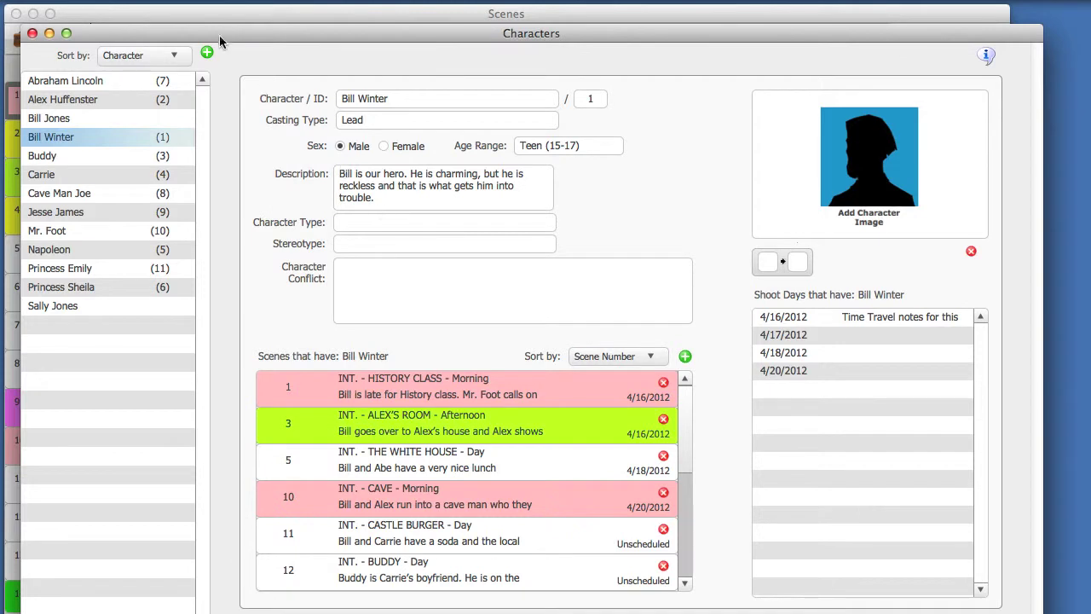
{"action": "left_click_drag", "start_coordinate": [213, 32], "coordinate": [239, 180]}
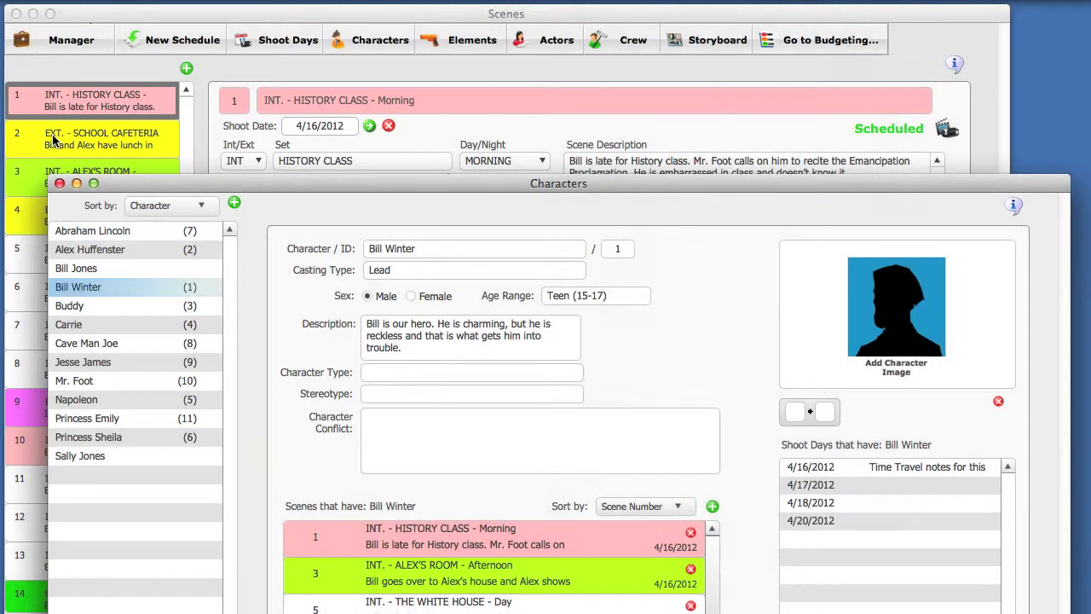
{"action": "left_click_drag", "start_coordinate": [224, 180], "coordinate": [205, 27]}
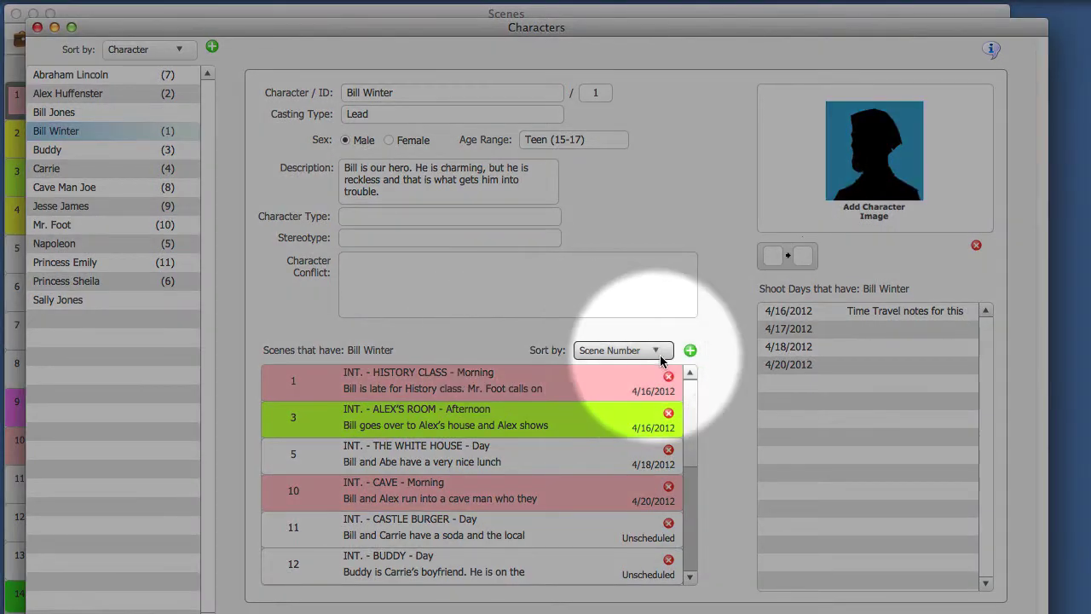
- Add scene 2, EXT. SCHOOL CAFETERIA, back to character 1's scenes
{"action": "left_click", "coordinate": [690, 351]}
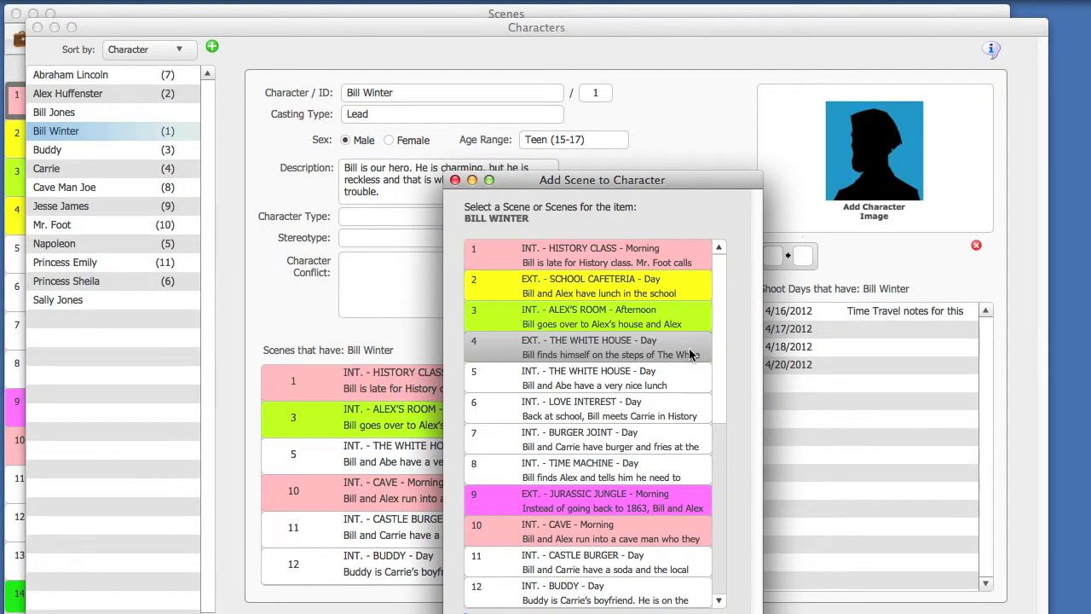
{"action": "left_click", "coordinate": [527, 283]}
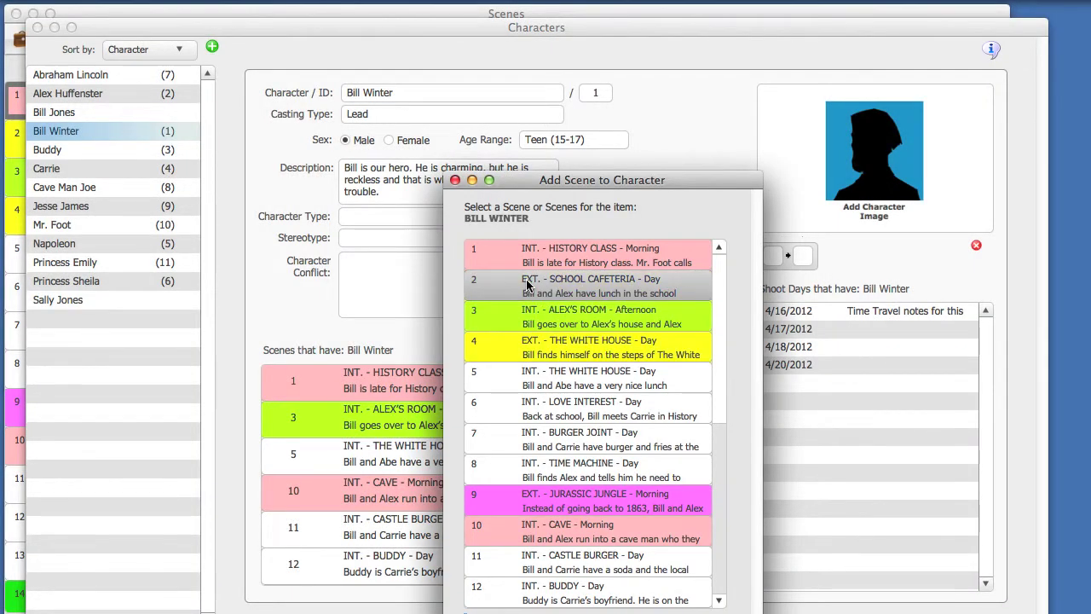
{"action": "left_click", "coordinate": [527, 284]}
{"action": "left_click", "coordinate": [455, 179]}
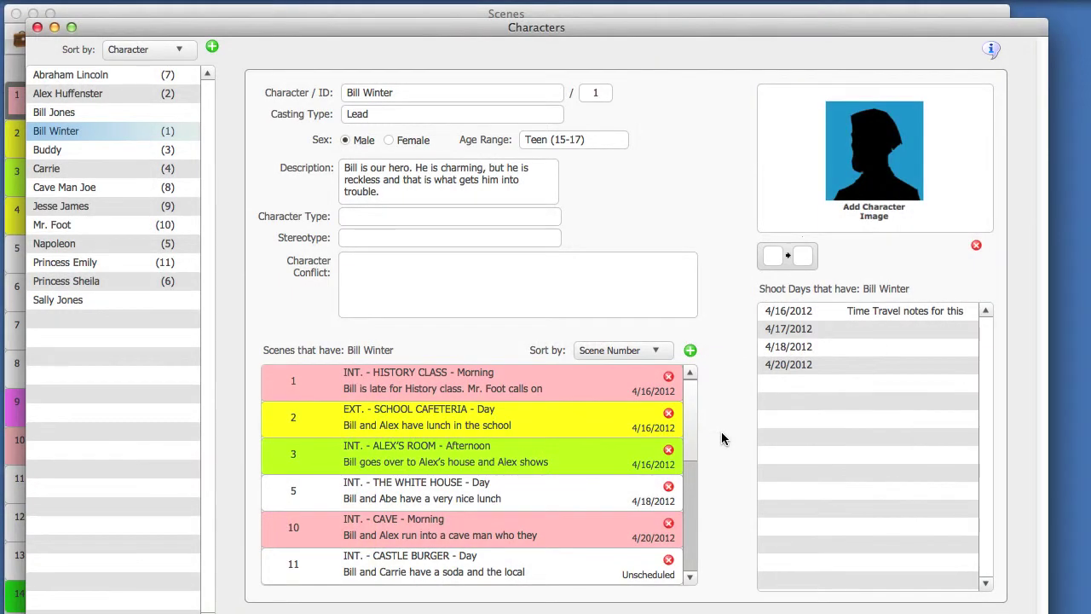
- Remove scene 5, INT. THE WHITE HOUSE, from character 1's scenes
{"action": "left_click", "coordinate": [634, 506]}
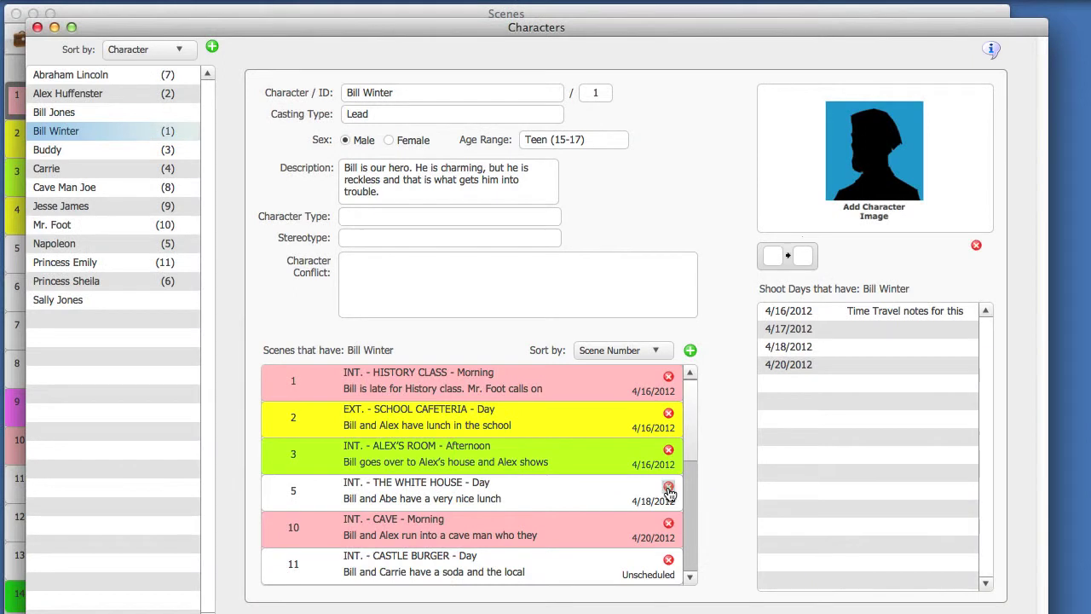
{"action": "left_click", "coordinate": [668, 488]}
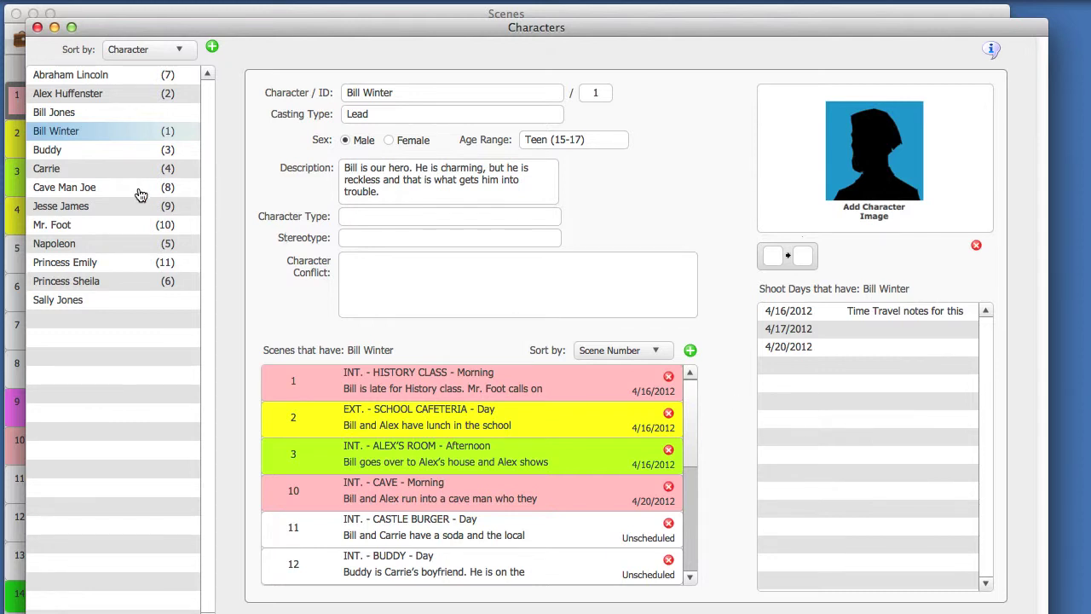
- Delete the character without an ID that is listed directly above character 1
{"action": "left_click", "coordinate": [79, 115]}
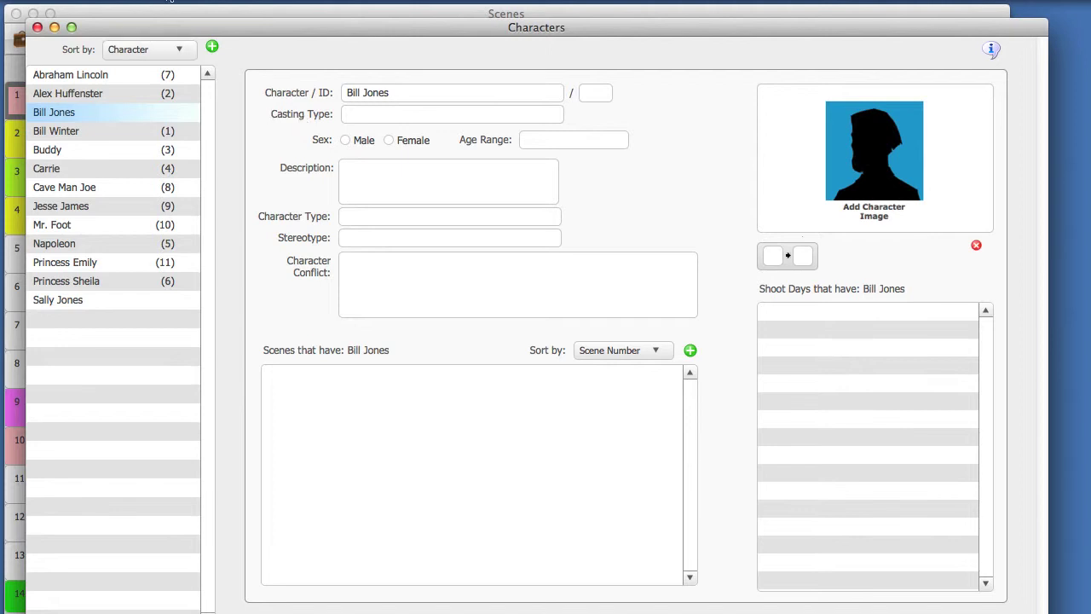
{"action": "left_click", "coordinate": [171, 1]}
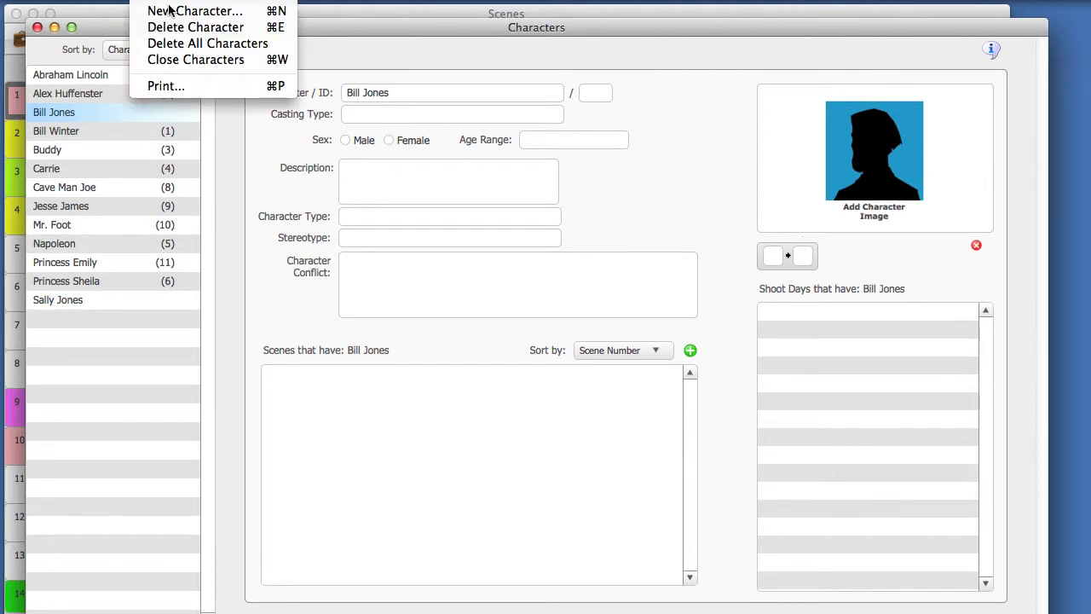
{"action": "left_click", "coordinate": [256, 30]}
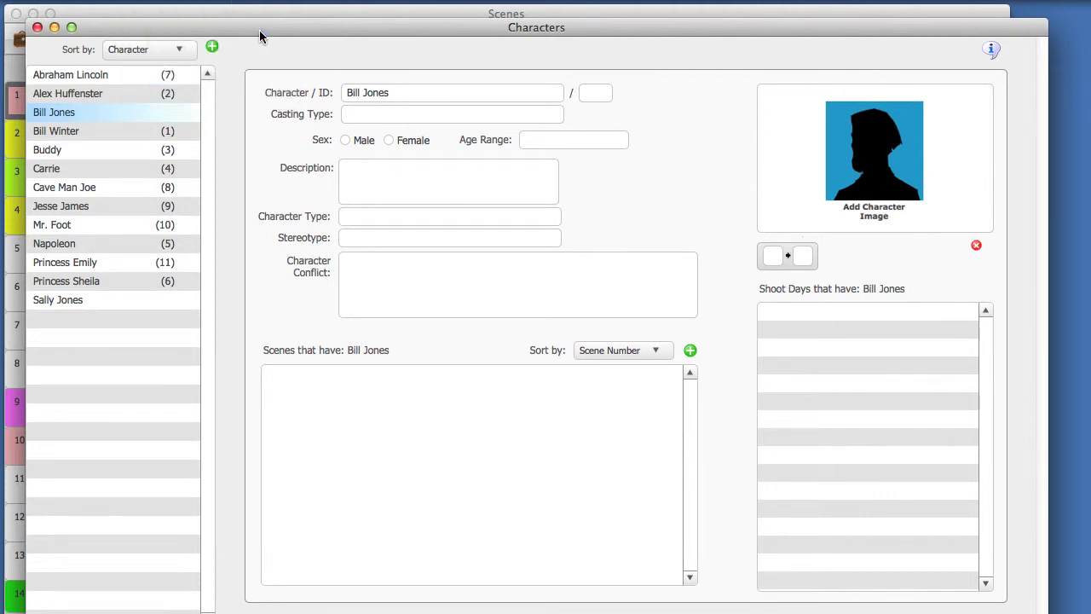
{"action": "left_click", "coordinate": [779, 335]}
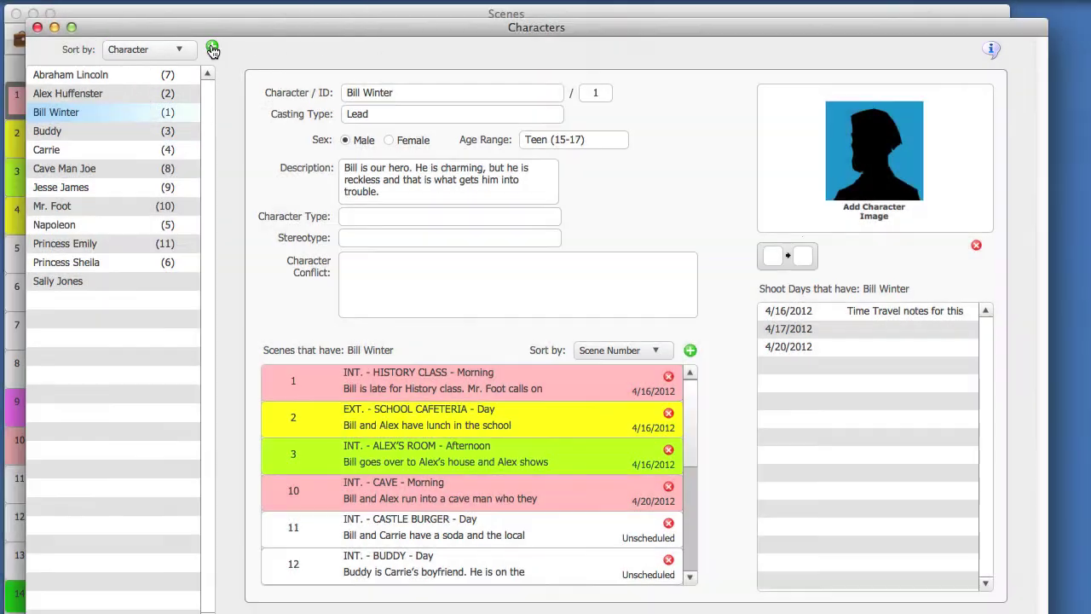
- Create a new character, entering the character's full name and 12 as its ID
{"action": "left_click", "coordinate": [212, 48]}
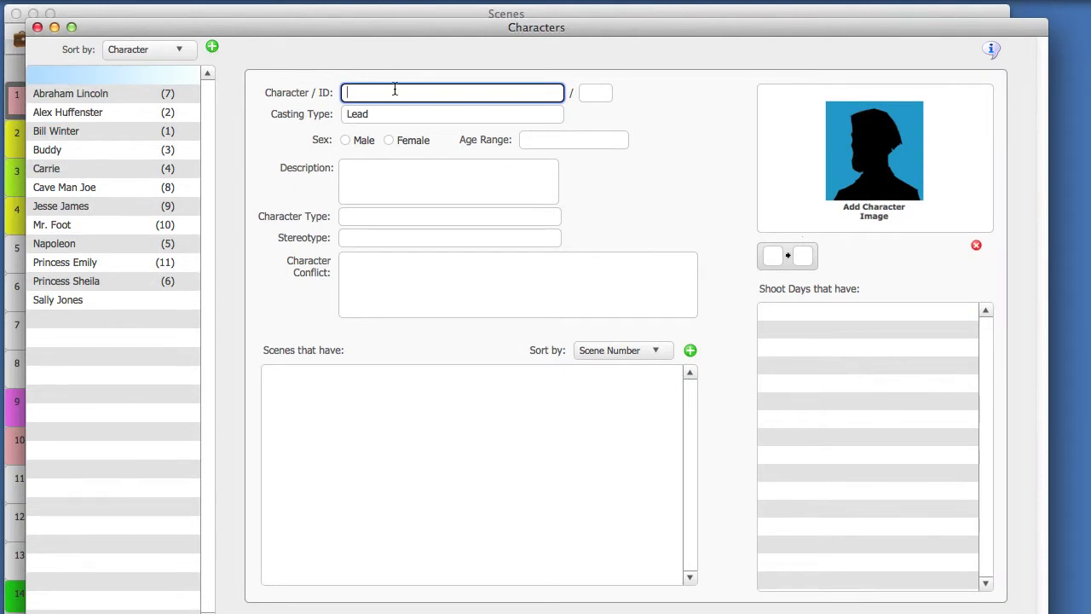
{"action": "type", "text": "John Jones"}
{"action": "key", "text": "Return"}
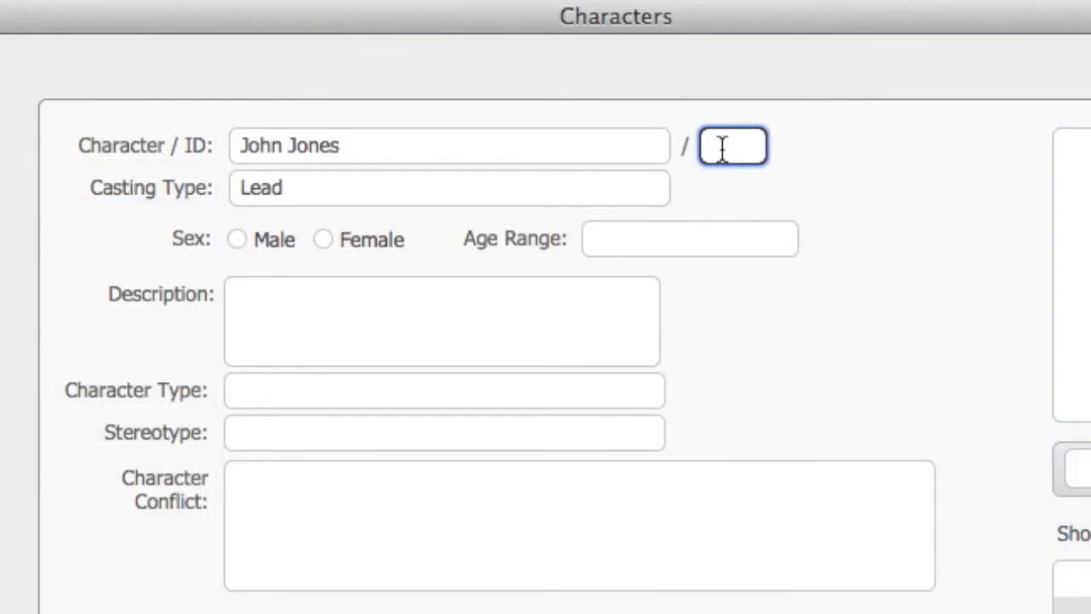
{"action": "type", "text": "12"}
{"action": "key", "text": "Return"}
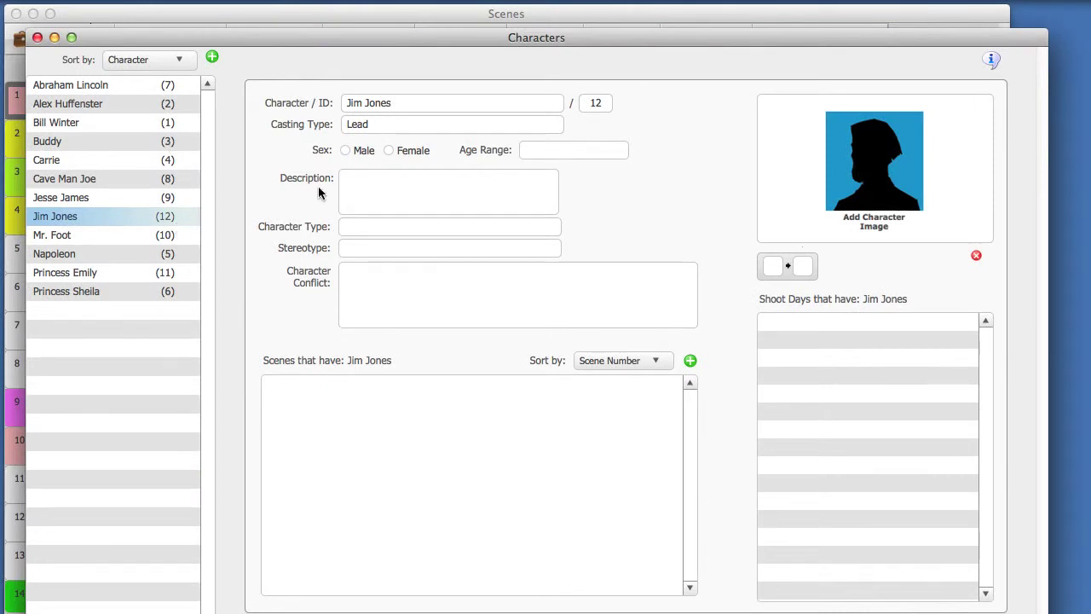
- Examine the Update Character ID's command and the scenes that can be added to character 12
{"action": "left_click", "coordinate": [598, 106]}
{"action": "key", "text": "Return"}
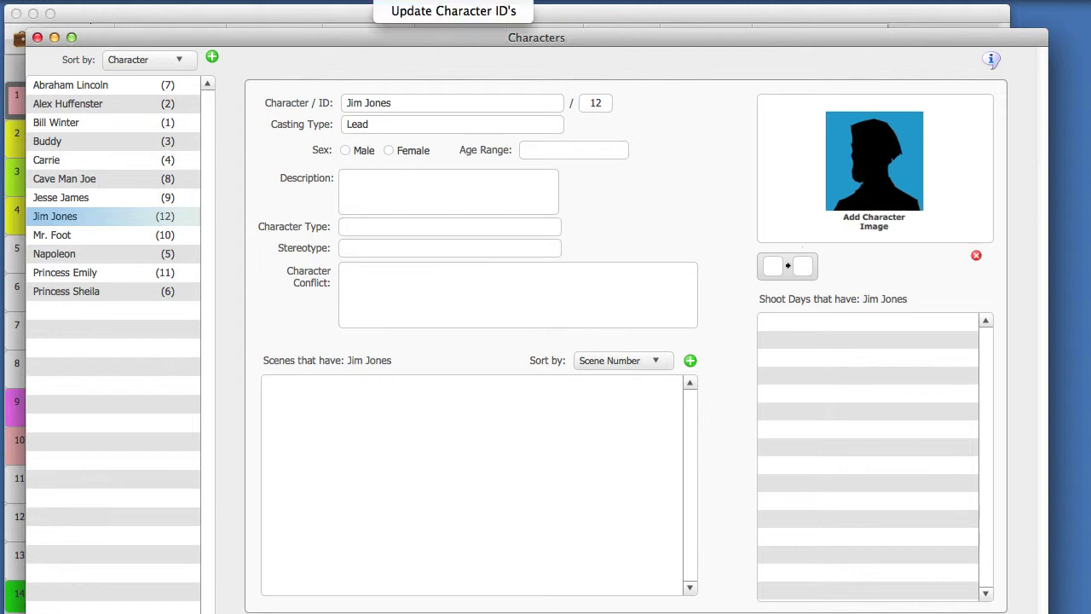
{"action": "left_click", "coordinate": [523, 14]}
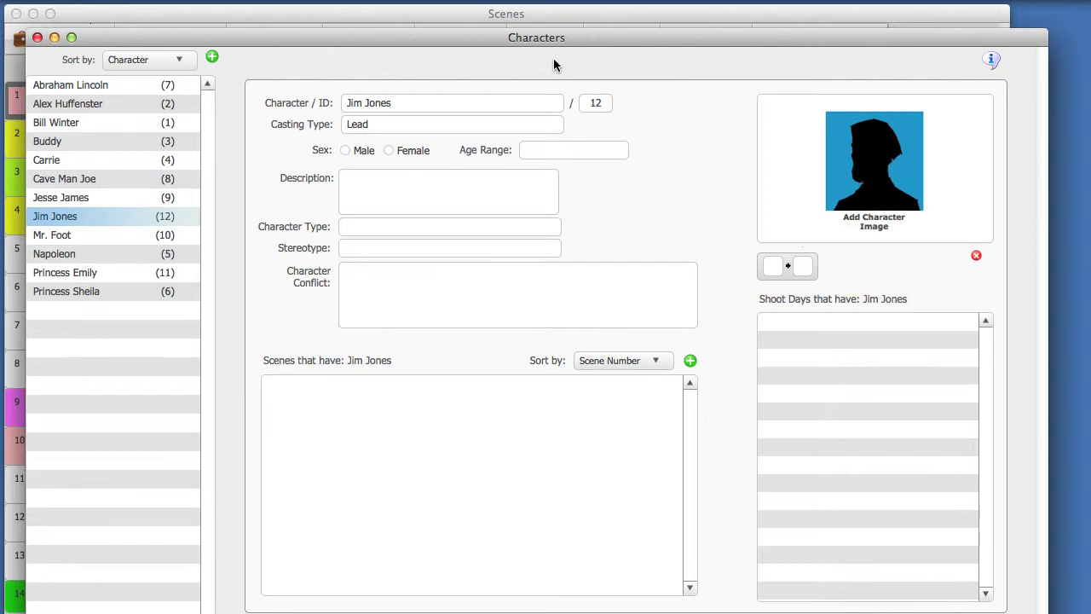
{"action": "left_click", "coordinate": [690, 362]}
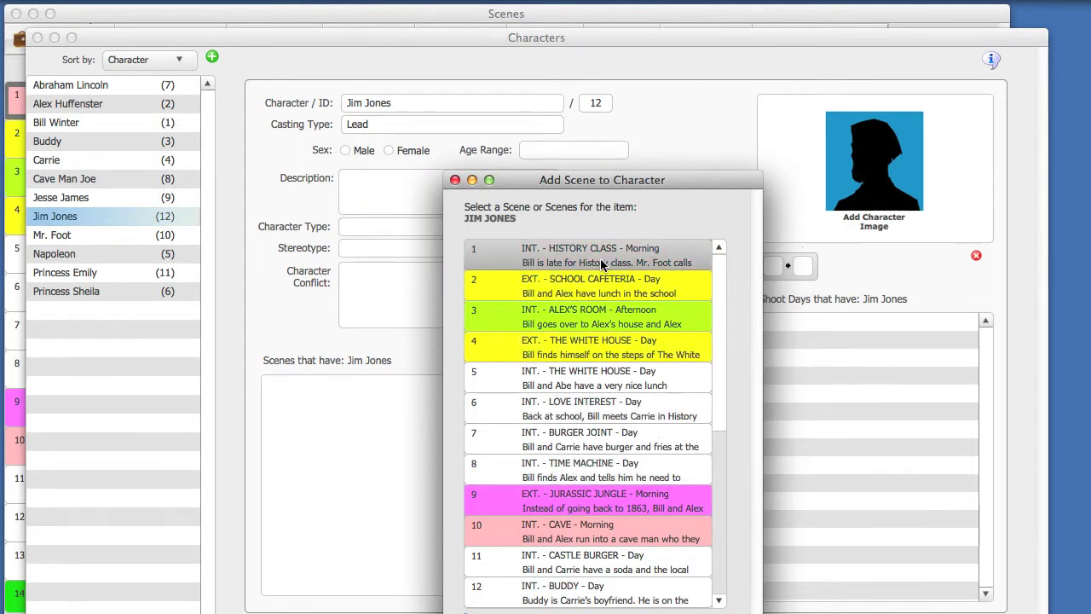
{"action": "left_click", "coordinate": [455, 180]}
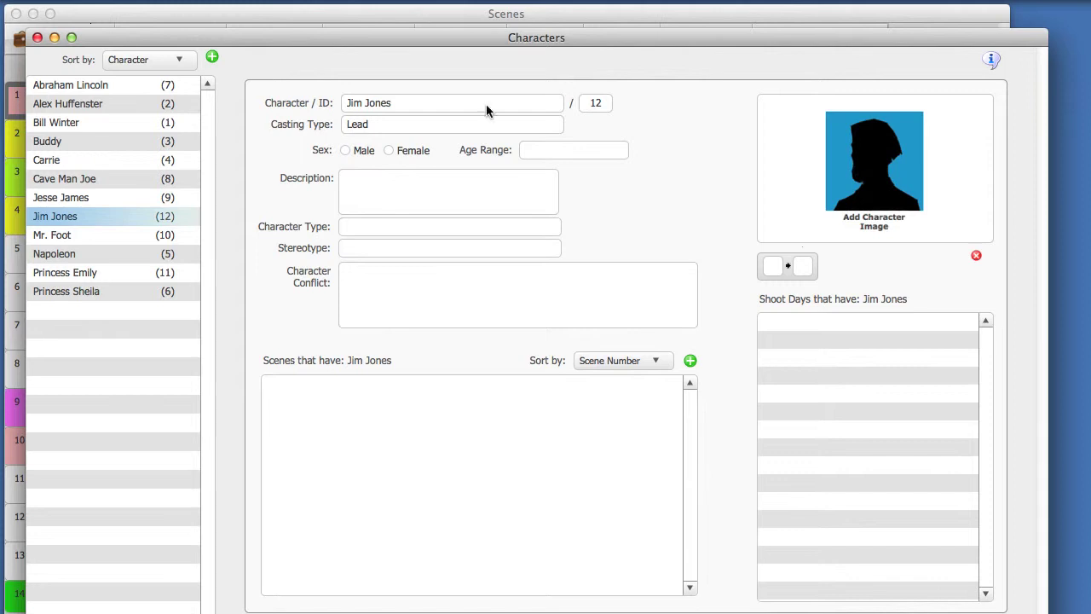
- Close the Characters window and bring up the schedule's Elements window
{"action": "left_click", "coordinate": [37, 38]}
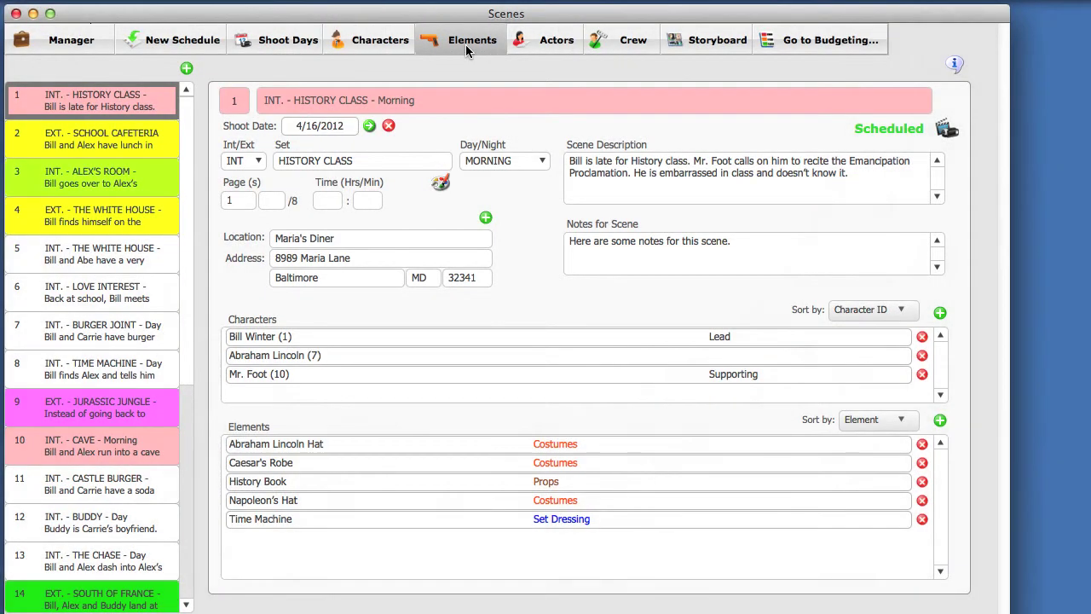
{"action": "left_click", "coordinate": [465, 44]}
{"action": "left_click_drag", "start_coordinate": [463, 68], "coordinate": [434, 27]}
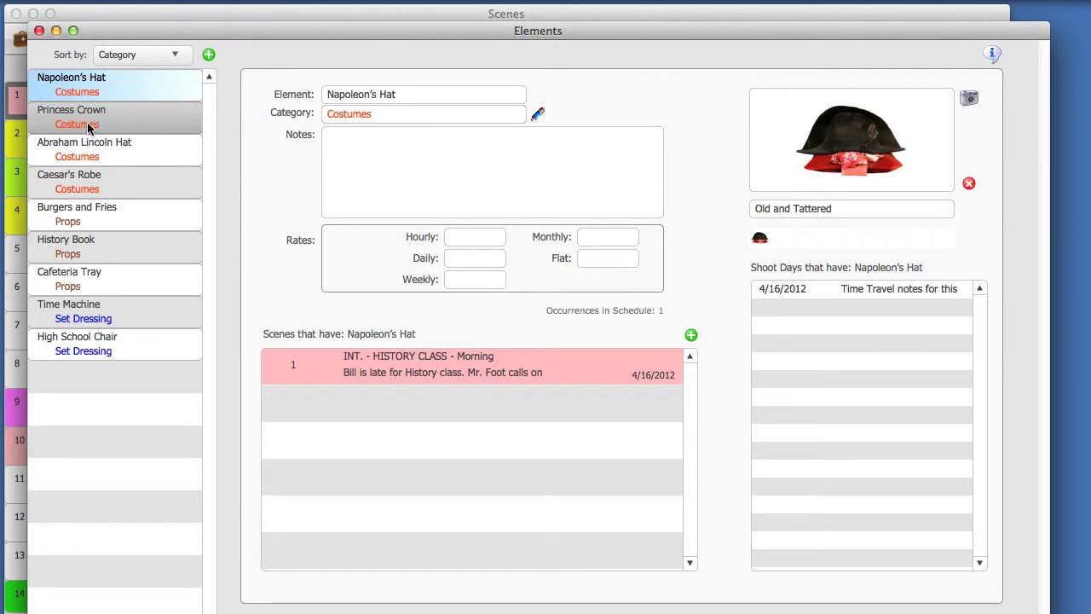
- Sort the elements list by Element and switch it back to Category
{"action": "left_click", "coordinate": [148, 56]}
{"action": "left_click", "coordinate": [148, 44]}
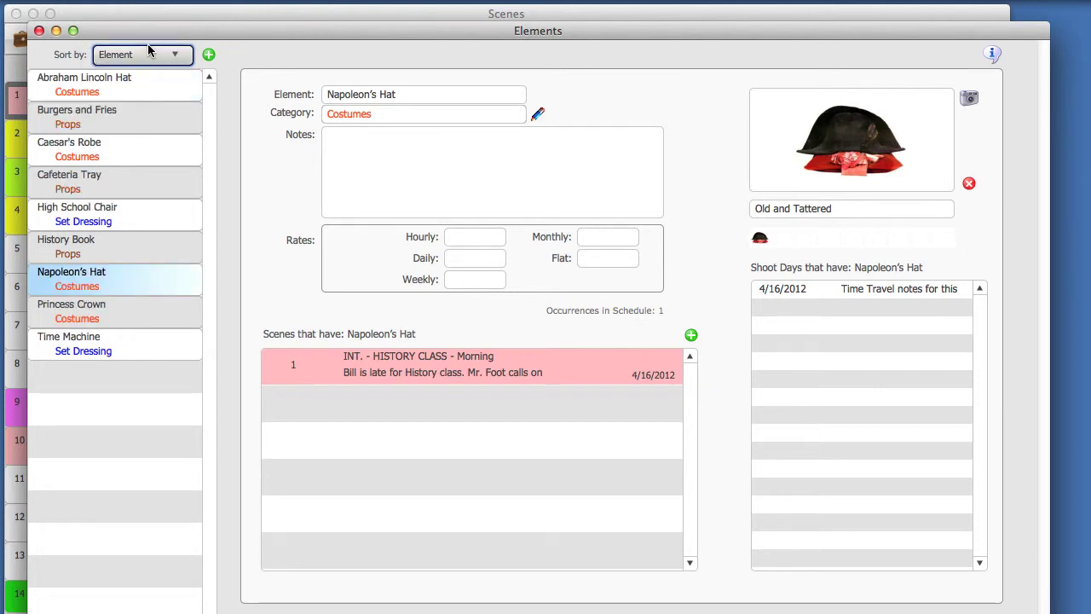
{"action": "left_click", "coordinate": [149, 51]}
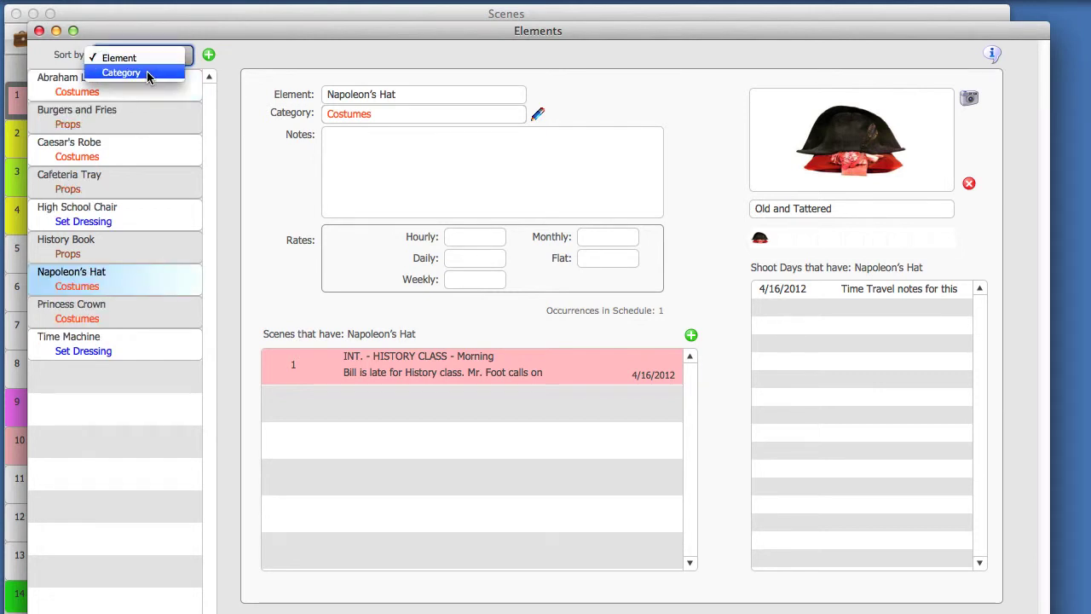
{"action": "left_click", "coordinate": [147, 74]}
- View the details of the Princess Crown, Abraham Lincoln Hat and Napoleon's Hat costume elements
{"action": "left_click", "coordinate": [123, 119]}
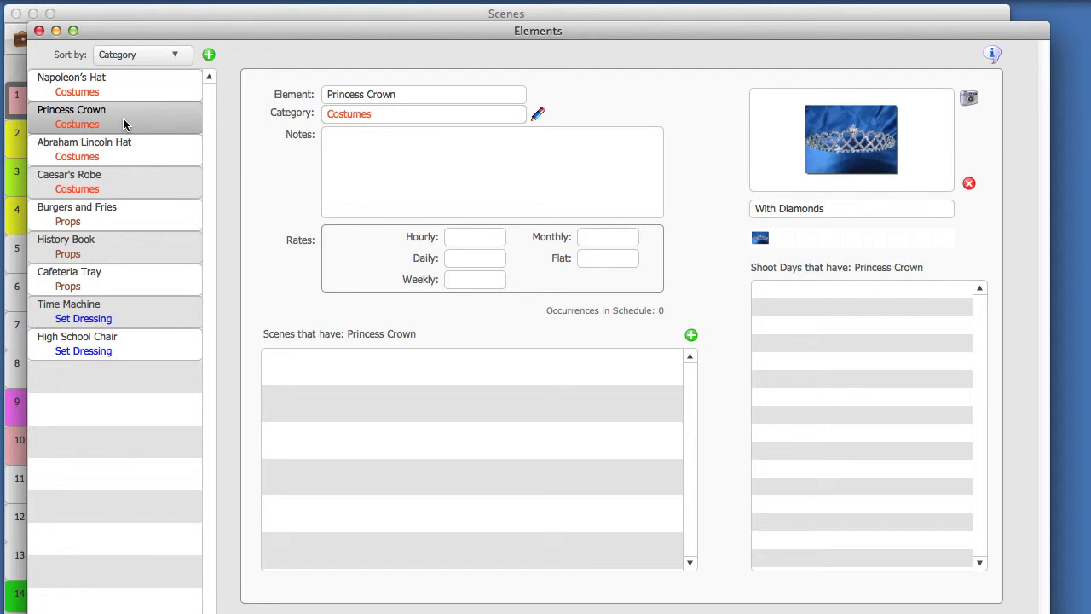
{"action": "left_click", "coordinate": [122, 144]}
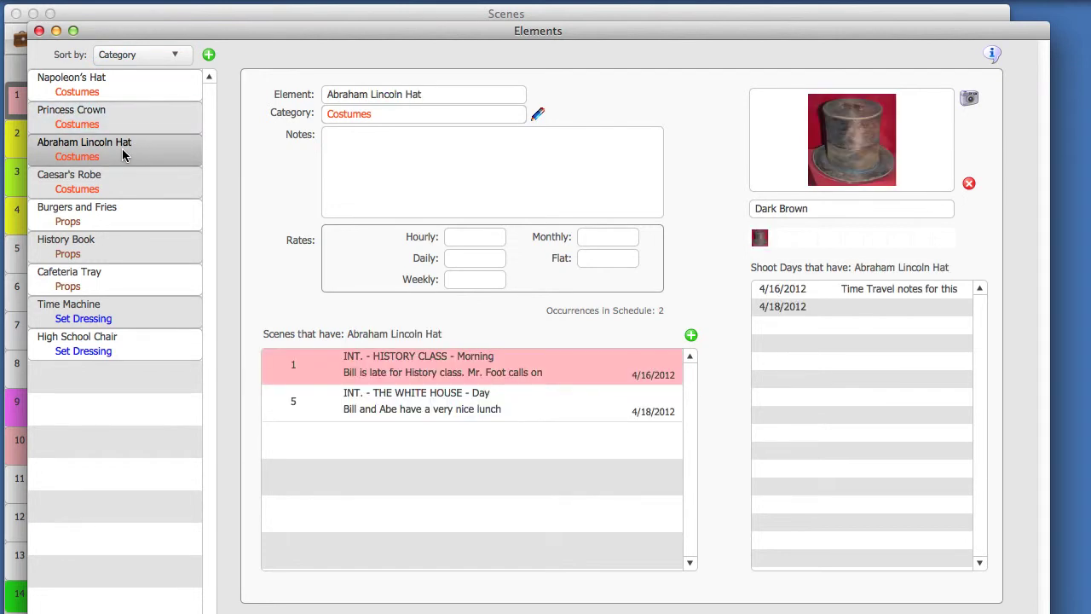
{"action": "left_click", "coordinate": [112, 83]}
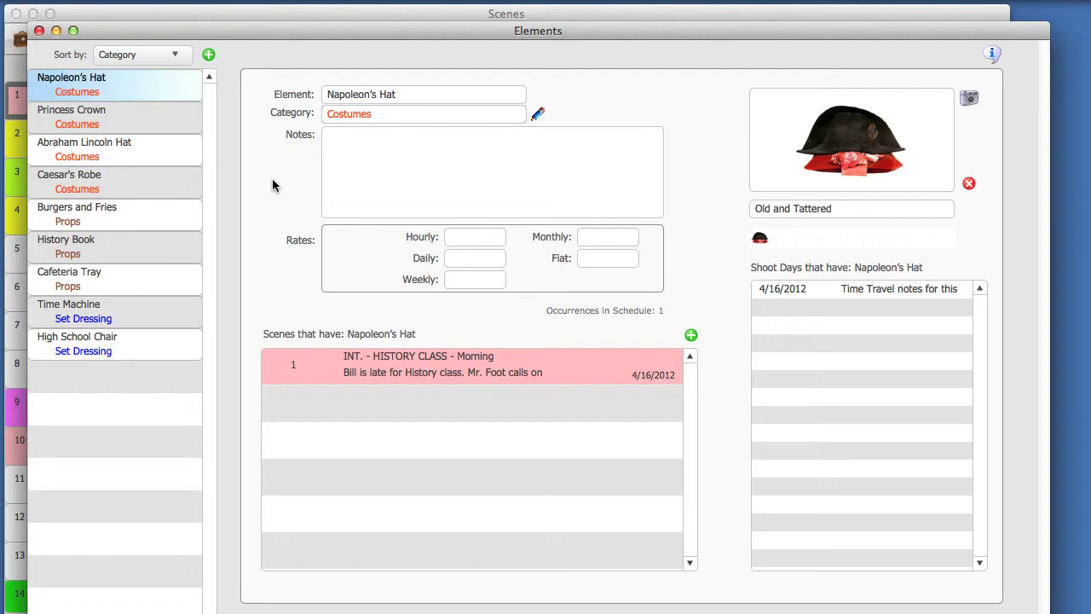
- Look at the Notes field and the list of scenes that can be added to the Napoleon's Hat element
{"action": "left_click", "coordinate": [346, 141]}
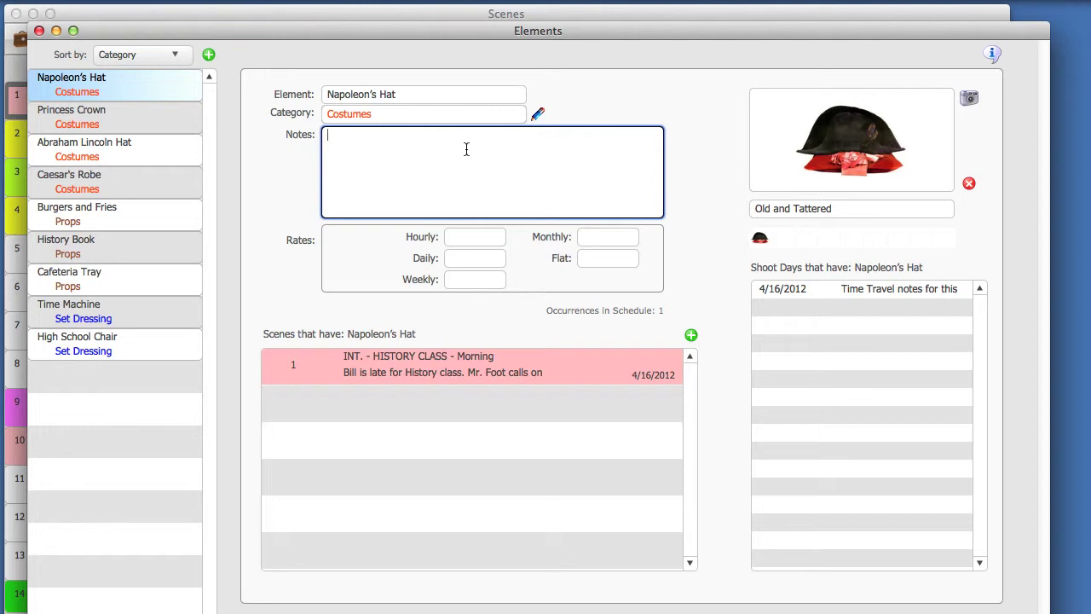
{"action": "left_click", "coordinate": [693, 337]}
{"action": "left_click_drag", "start_coordinate": [558, 95], "coordinate": [616, 158]}
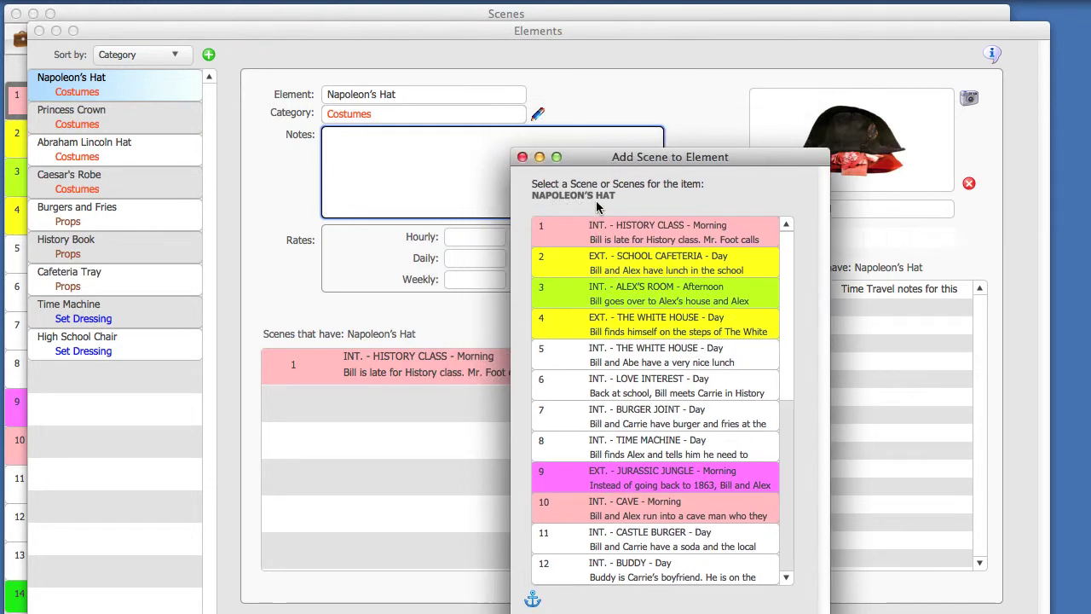
{"action": "left_click", "coordinate": [523, 157]}
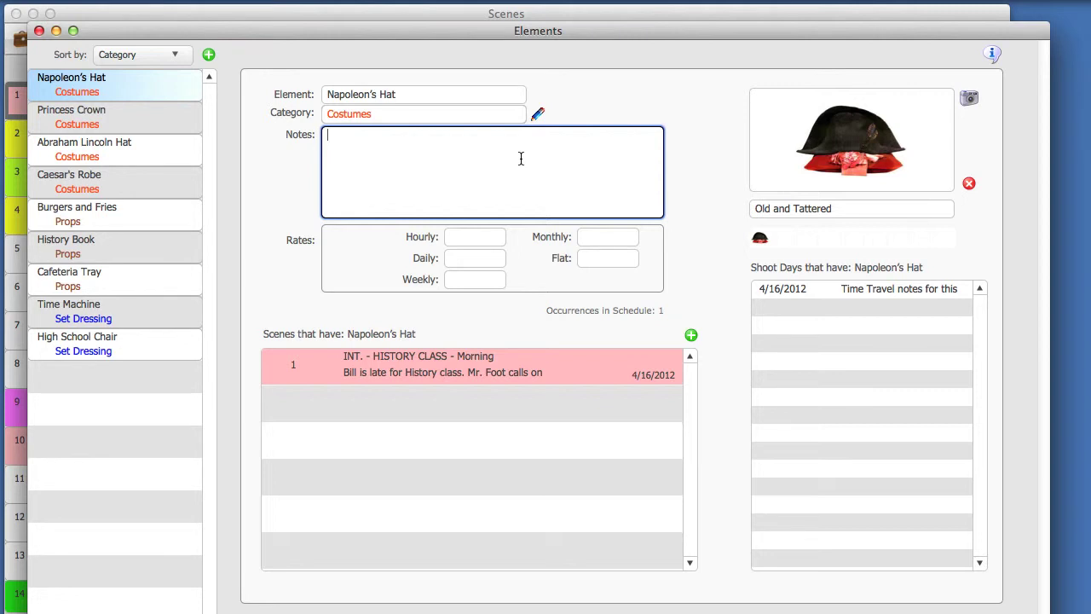
{"action": "left_click", "coordinate": [298, 180]}
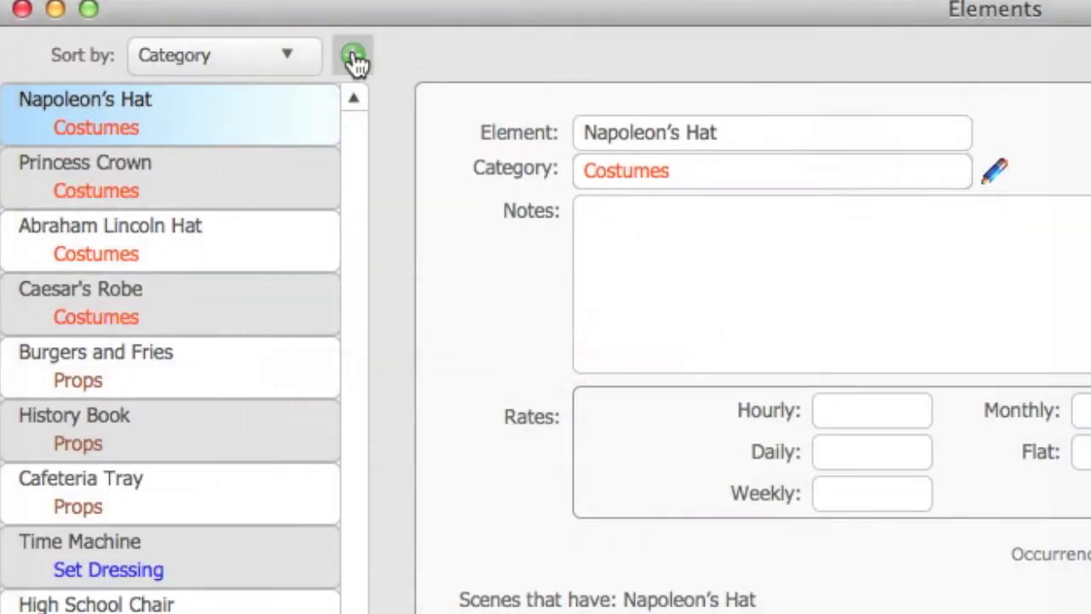
- Add a new element named Gun and assign it to the Props category
{"action": "left_click", "coordinate": [209, 56]}
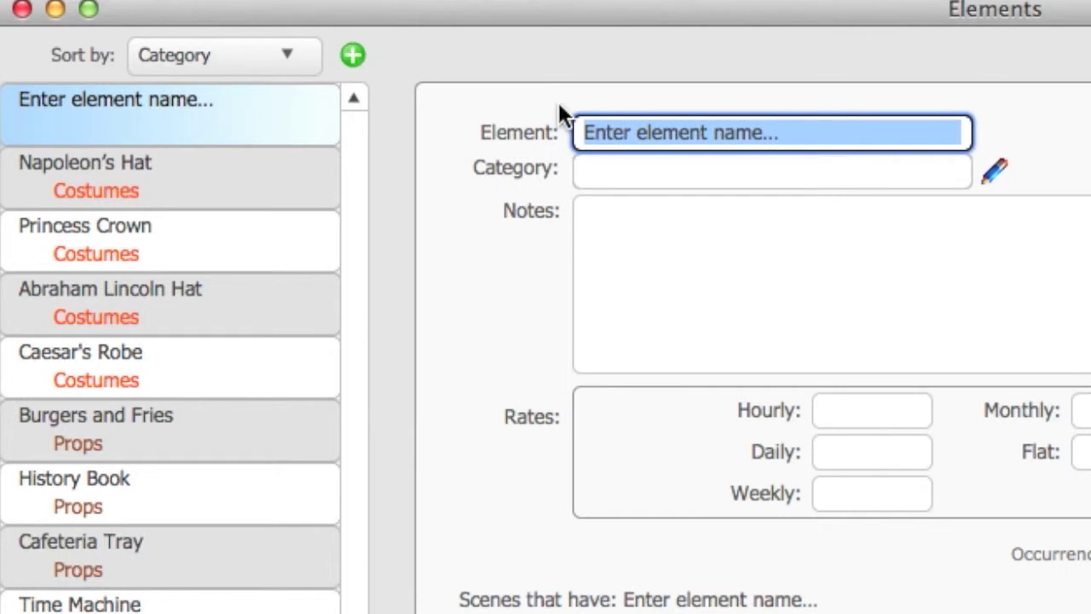
{"action": "type", "text": "Gun"}
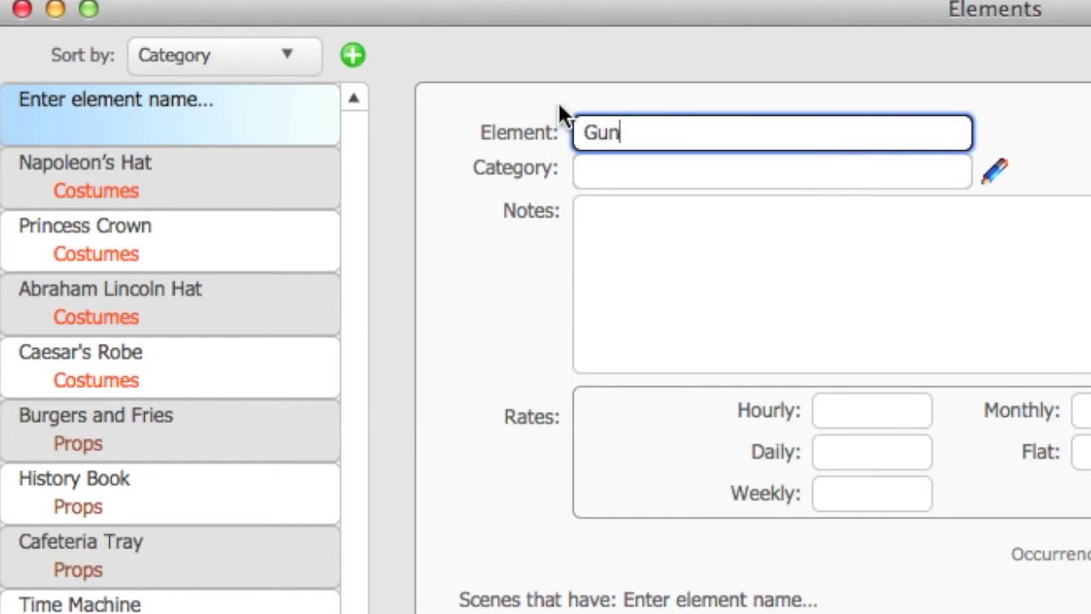
{"action": "left_click", "coordinate": [1045, 143]}
{"action": "left_click", "coordinate": [791, 172]}
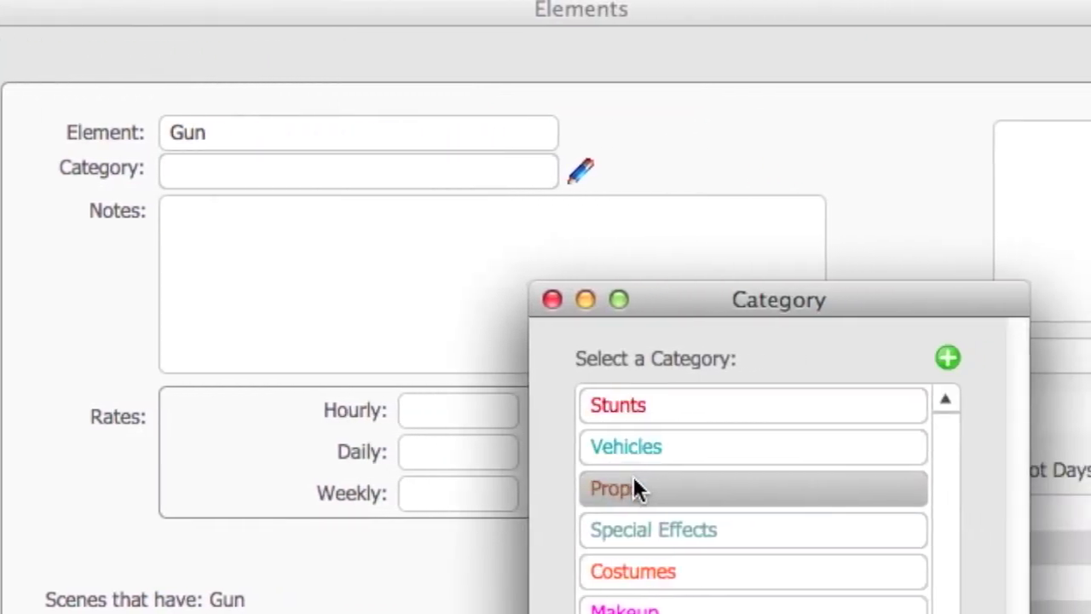
{"action": "left_click", "coordinate": [634, 485]}
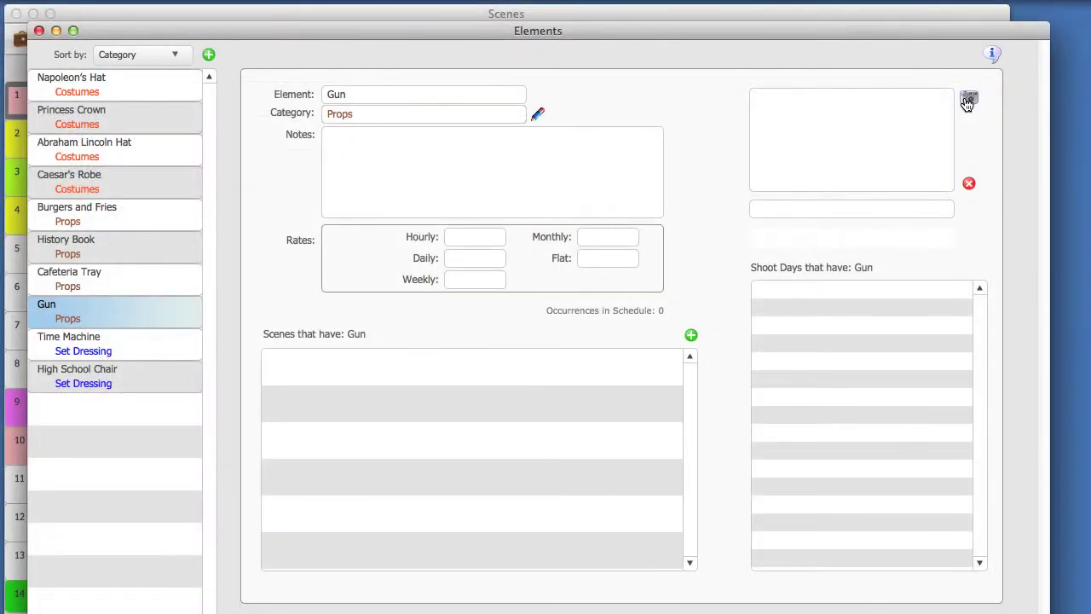
- Attach the picture old-west-gun.jpg from Time Travel Pics to the Gun element with the description Old Western Gun
{"action": "left_click", "coordinate": [968, 100]}
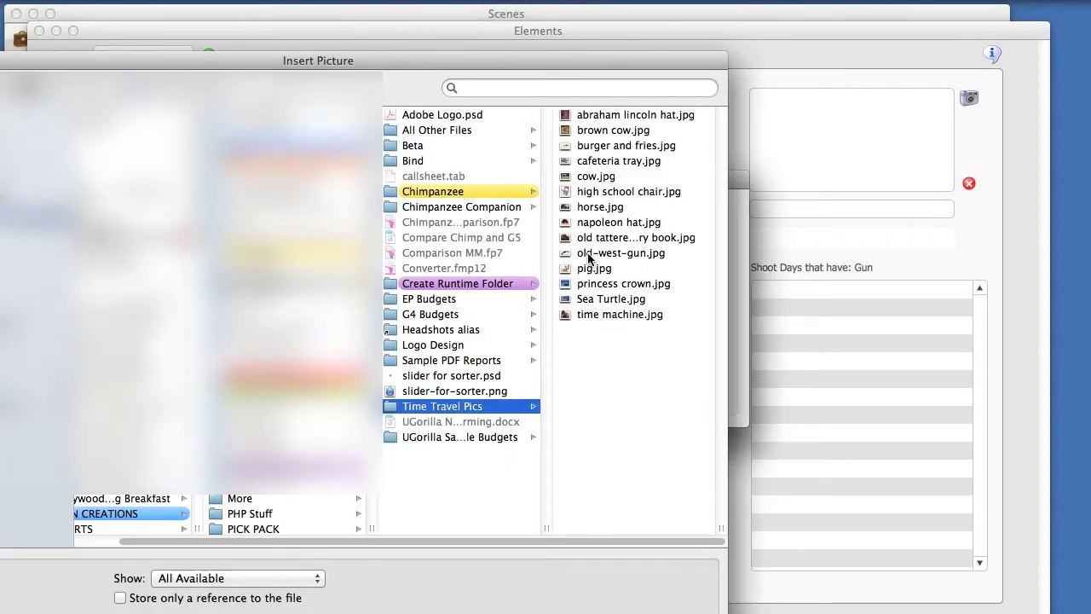
{"action": "left_click", "coordinate": [590, 253]}
{"action": "left_click_drag", "start_coordinate": [631, 62], "coordinate": [650, 25]}
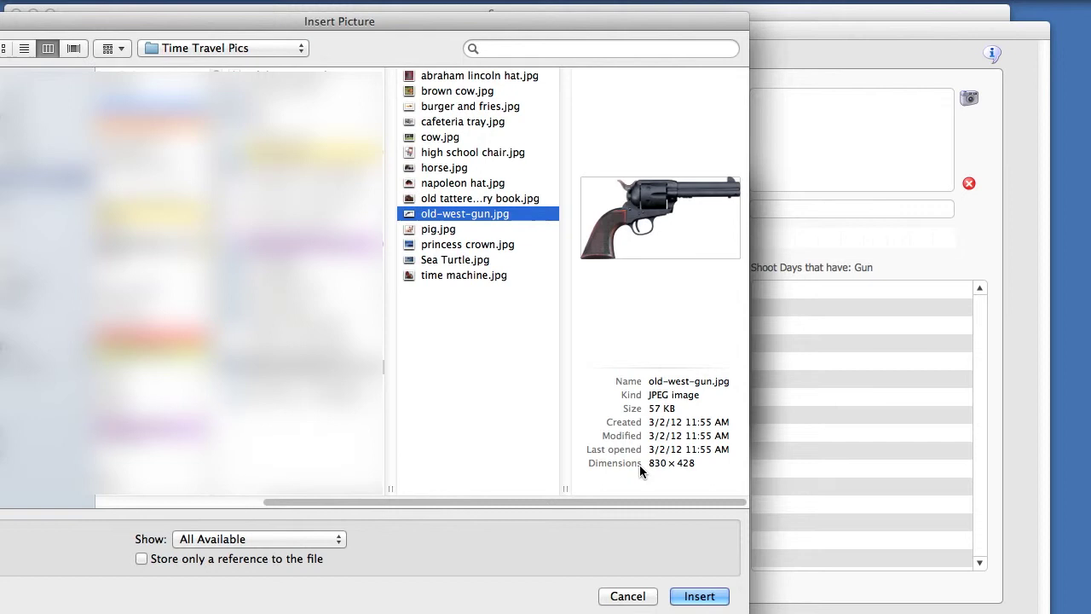
{"action": "left_click", "coordinate": [702, 597]}
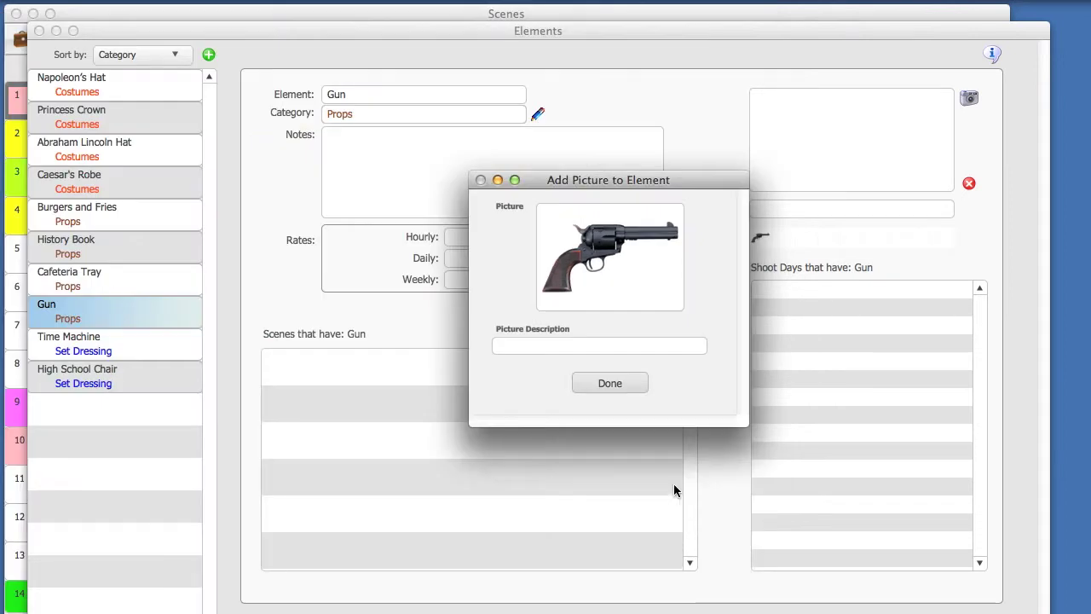
{"action": "left_click", "coordinate": [530, 346]}
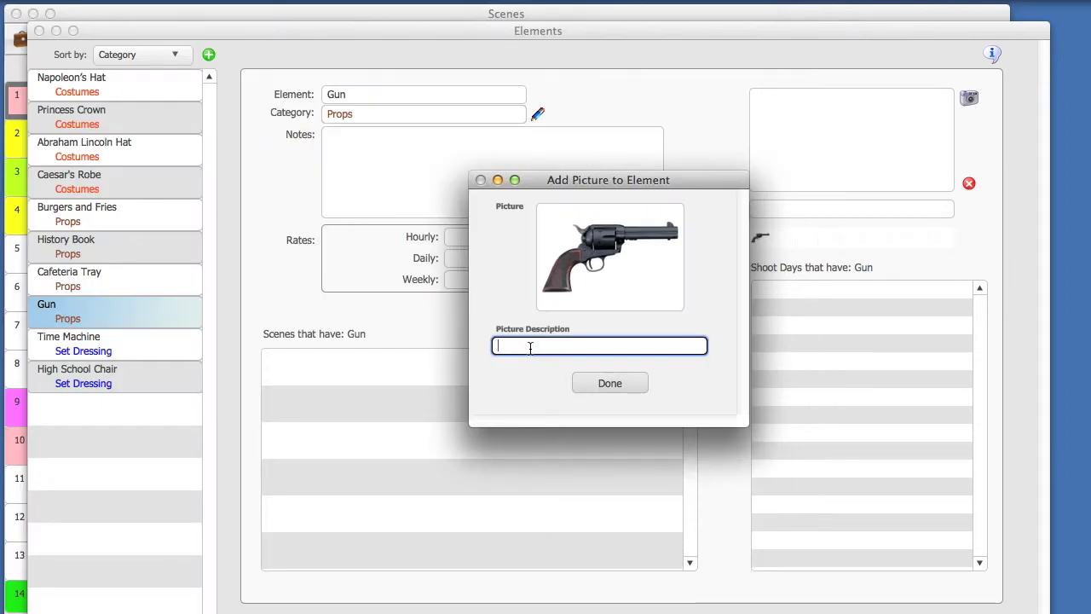
{"action": "type", "text": "Old Western"}
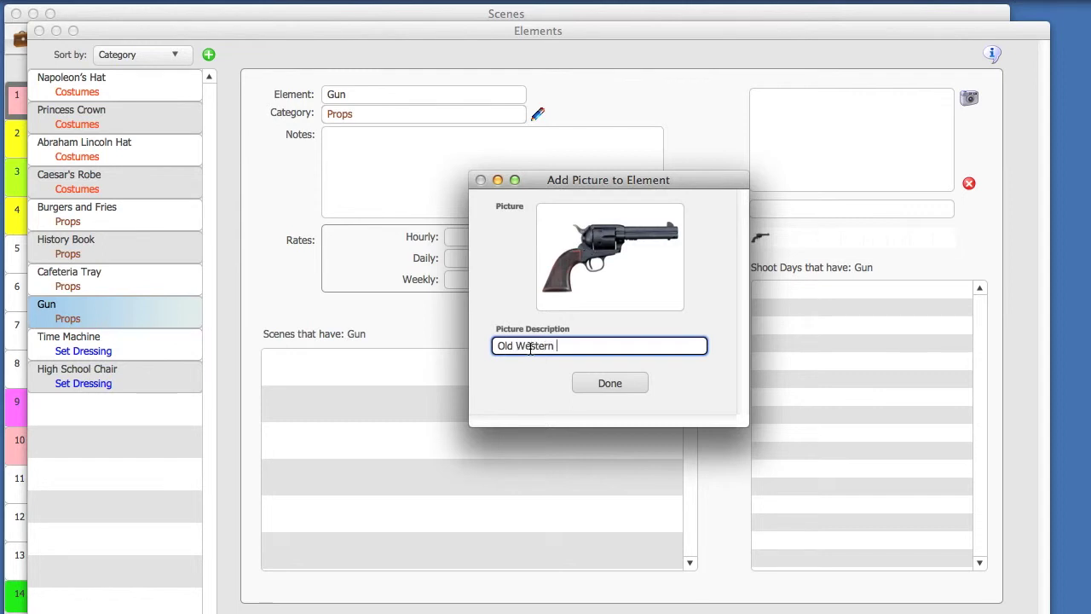
{"action": "type", "text": " Gun"}
{"action": "left_click", "coordinate": [599, 376]}
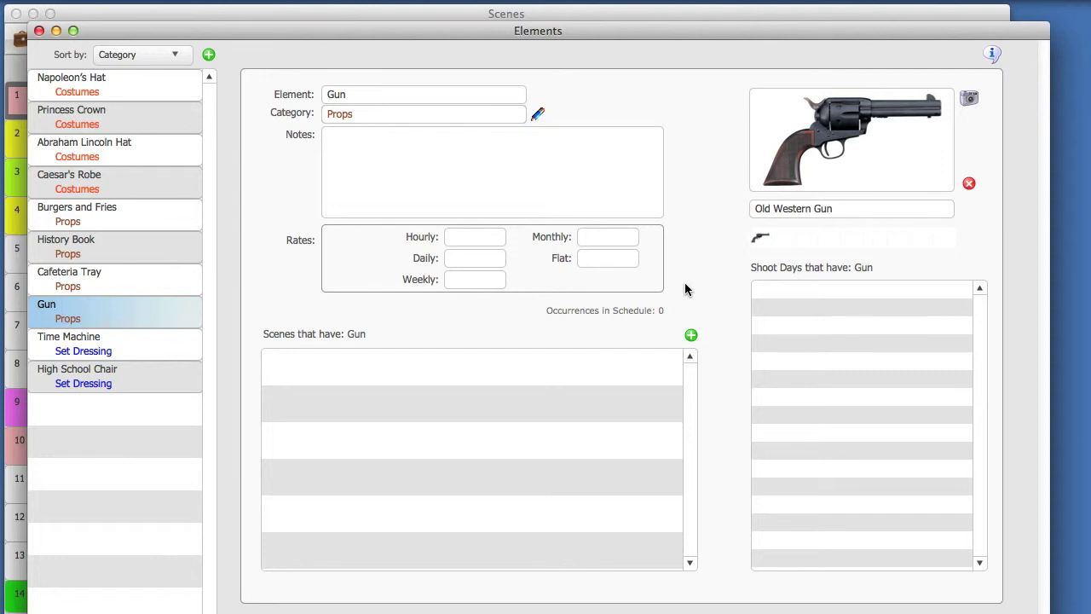
- Bring up the Add/Edit Categories window and rename the Livestock category as Animals
{"action": "left_click", "coordinate": [256, 0]}
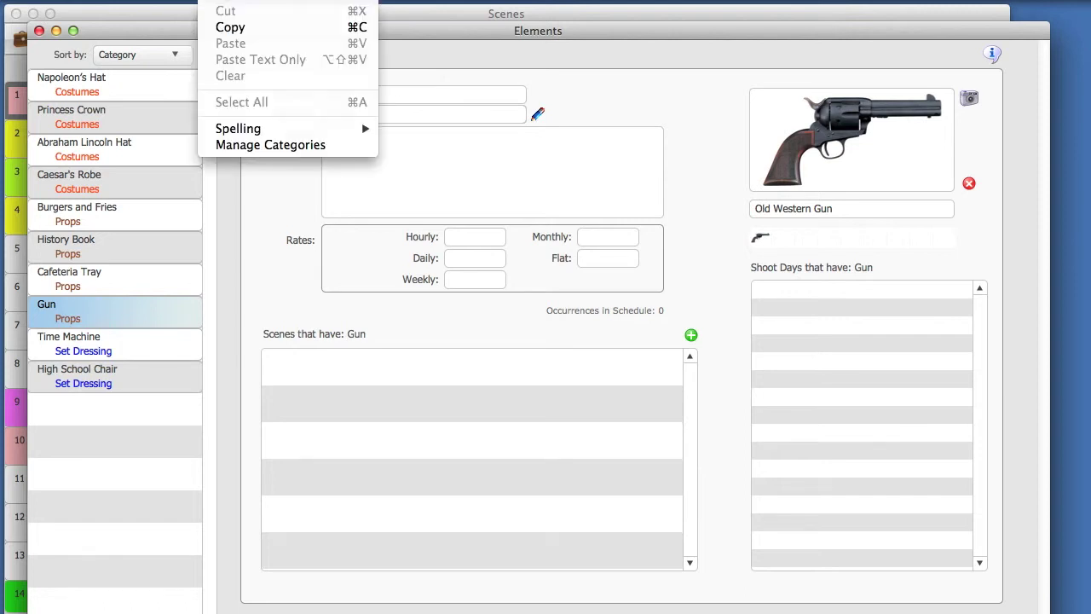
{"action": "left_click", "coordinate": [322, 147]}
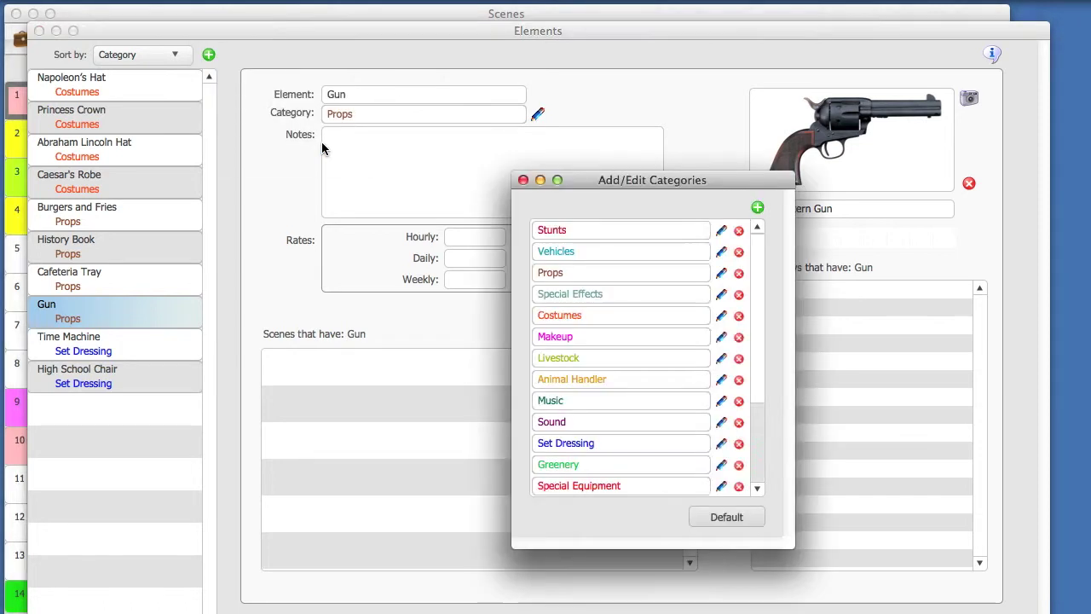
{"action": "left_click_drag", "start_coordinate": [706, 171], "coordinate": [603, 150]}
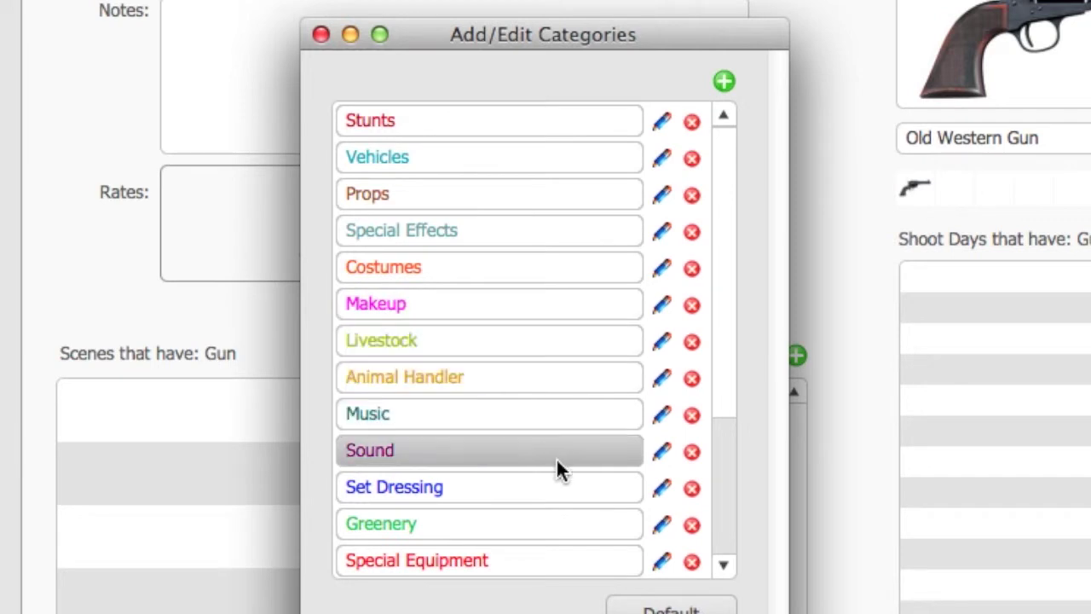
{"action": "scroll", "coordinate": [578, 565], "scroll_direction": "down", "scroll_amount": 6}
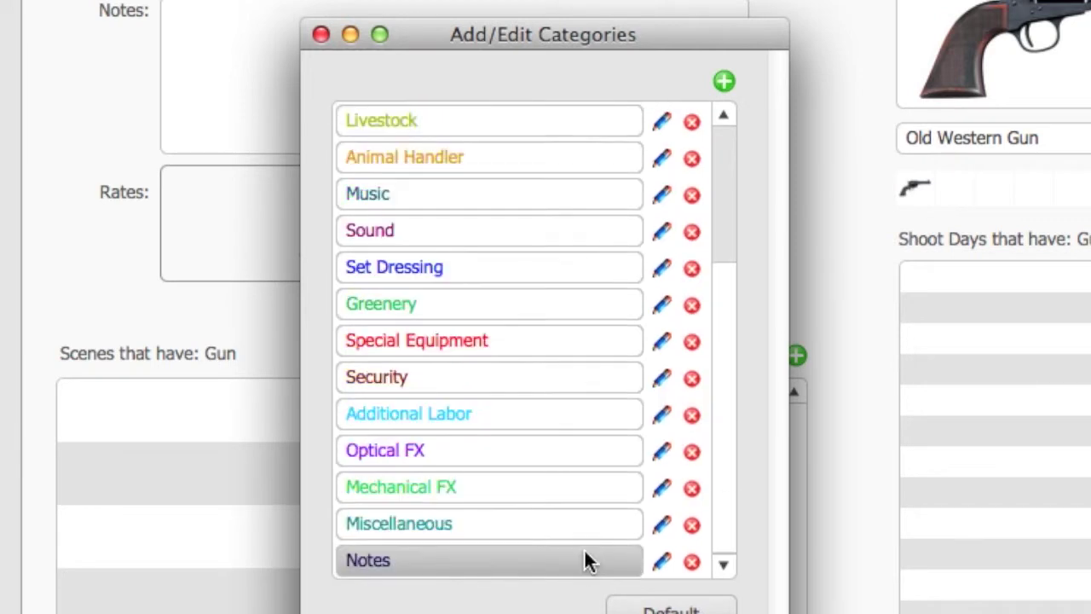
{"action": "scroll", "coordinate": [498, 128], "scroll_direction": "up", "scroll_amount": 6}
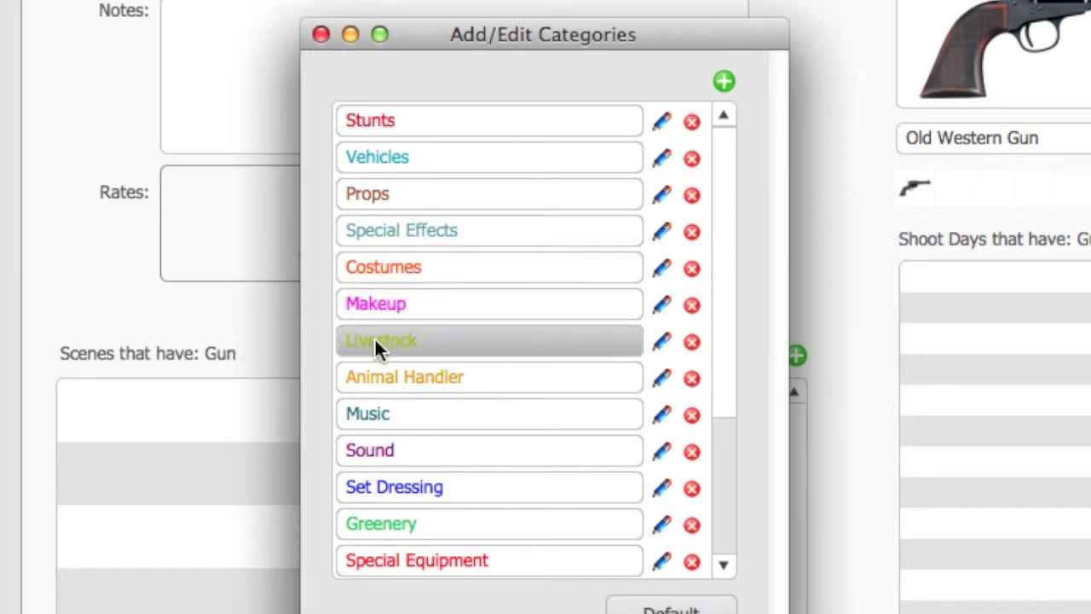
{"action": "left_click", "coordinate": [662, 344]}
{"action": "left_click", "coordinate": [665, 147]}
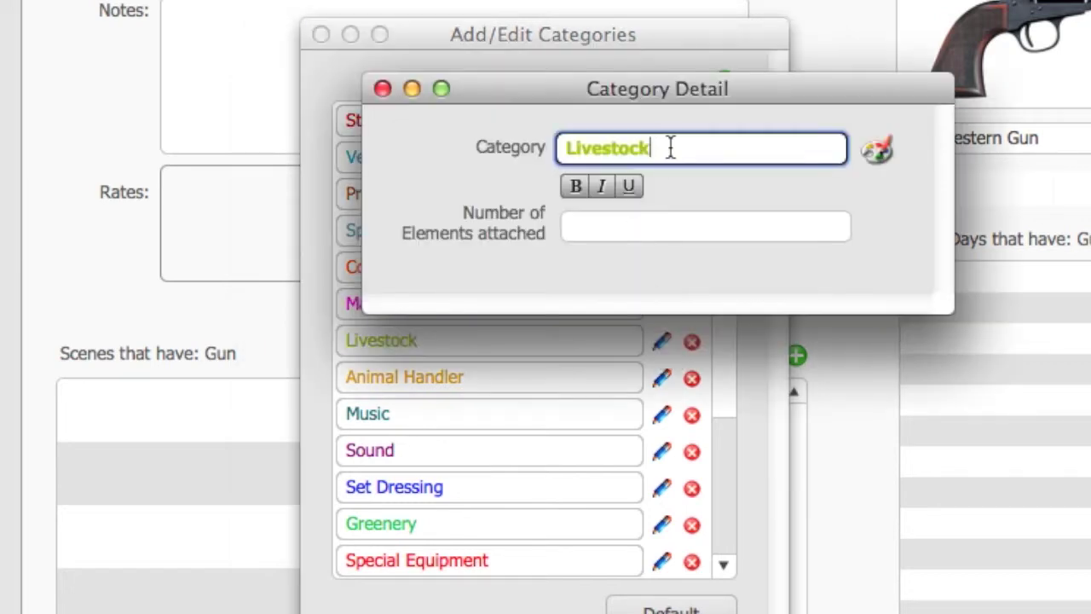
{"action": "left_click_drag", "start_coordinate": [692, 146], "coordinate": [523, 151]}
{"action": "type", "text": "Animals"}
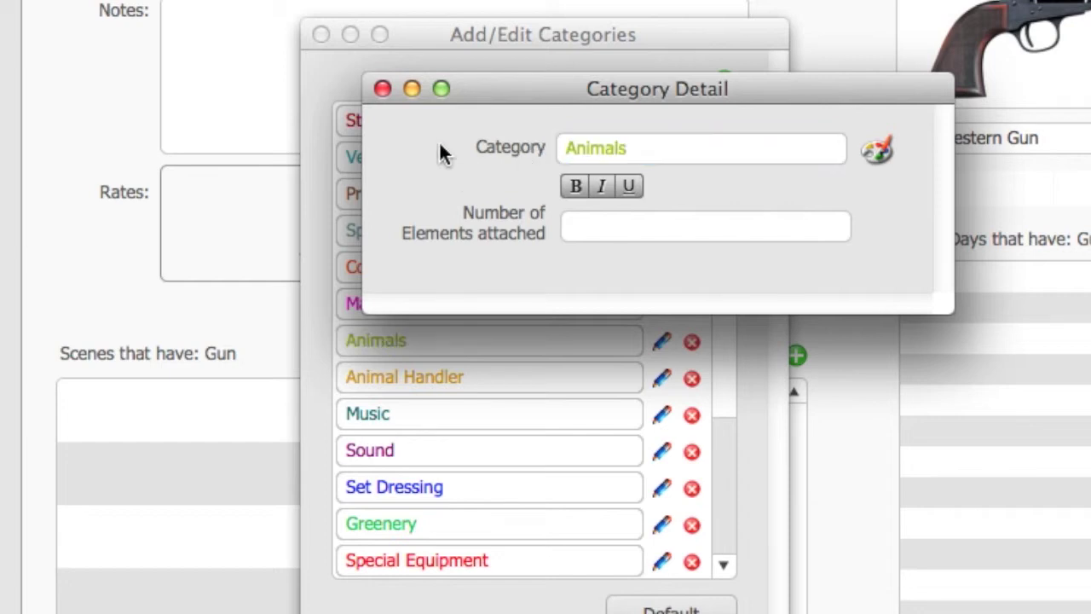
{"action": "left_click", "coordinate": [381, 89]}
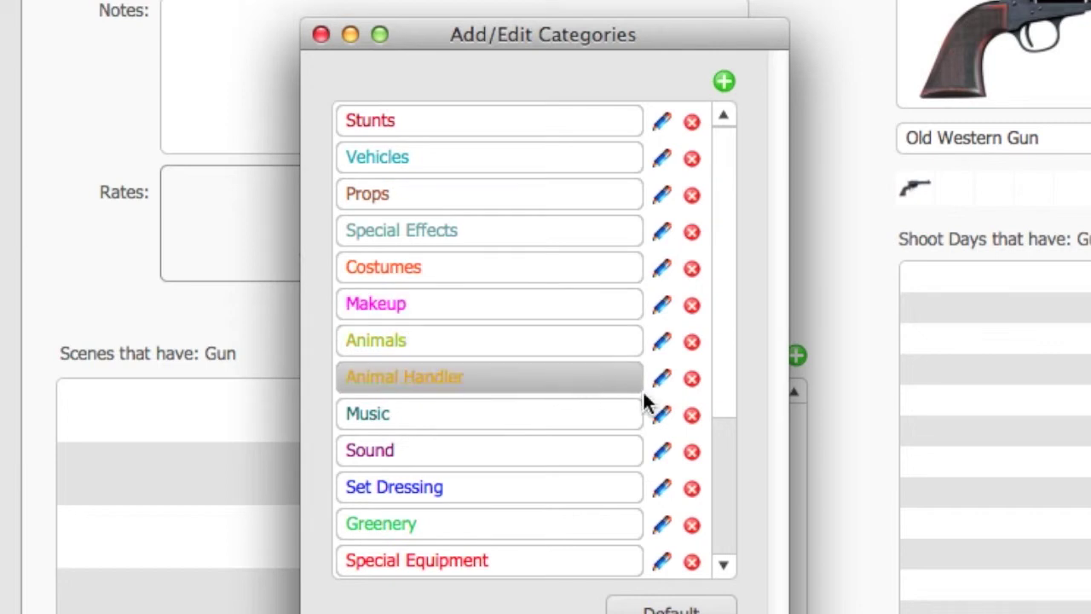
- Add a new element category named CGI Effects and find it in the category list
{"action": "left_click", "coordinate": [723, 81]}
{"action": "type", "text": "C"}
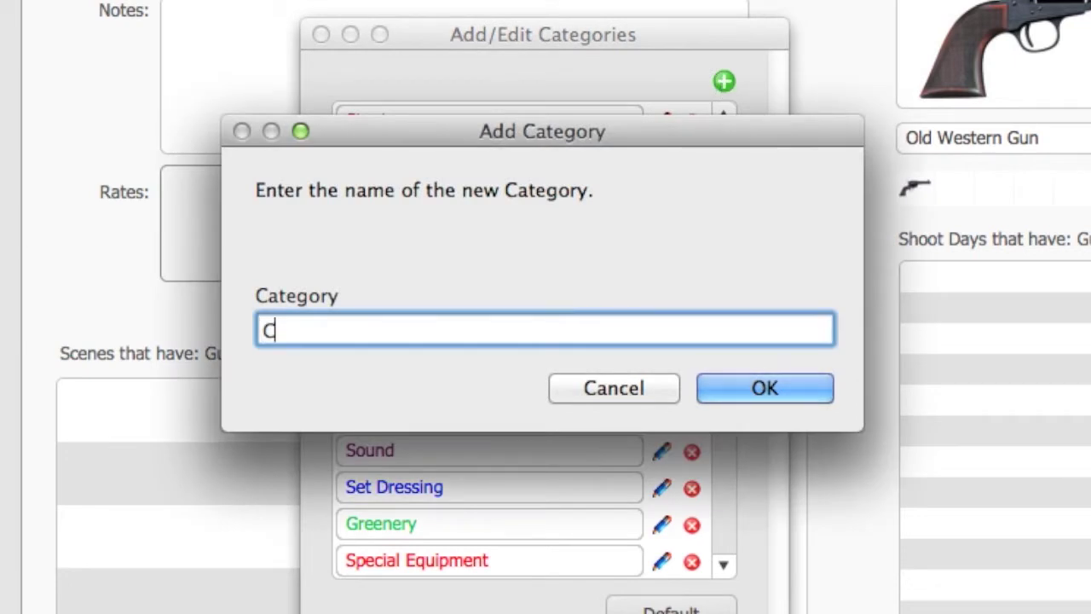
{"action": "type", "text": "GI Effects"}
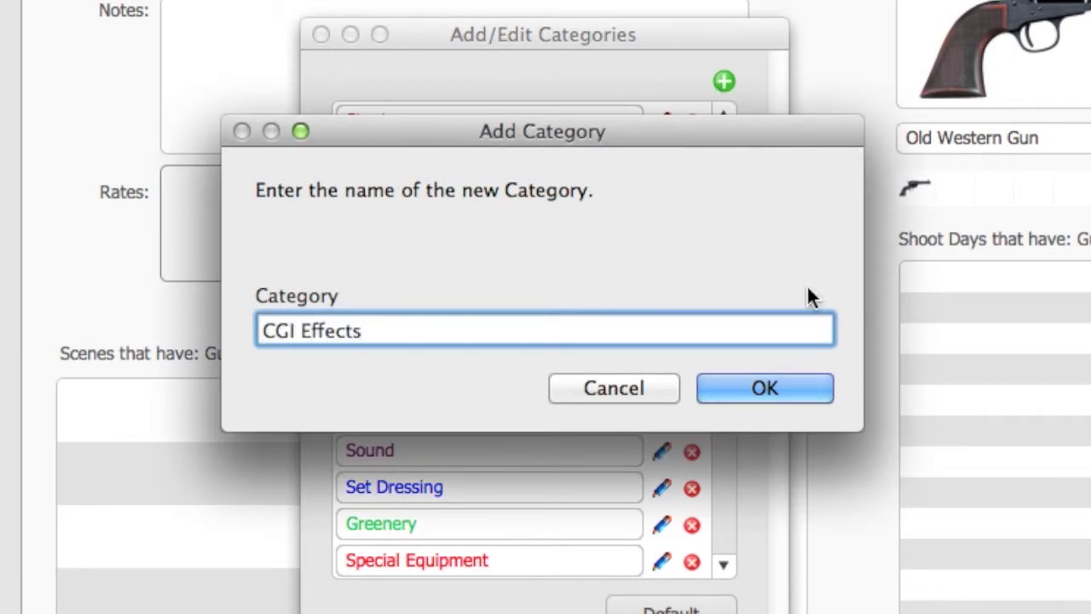
{"action": "left_click", "coordinate": [771, 388]}
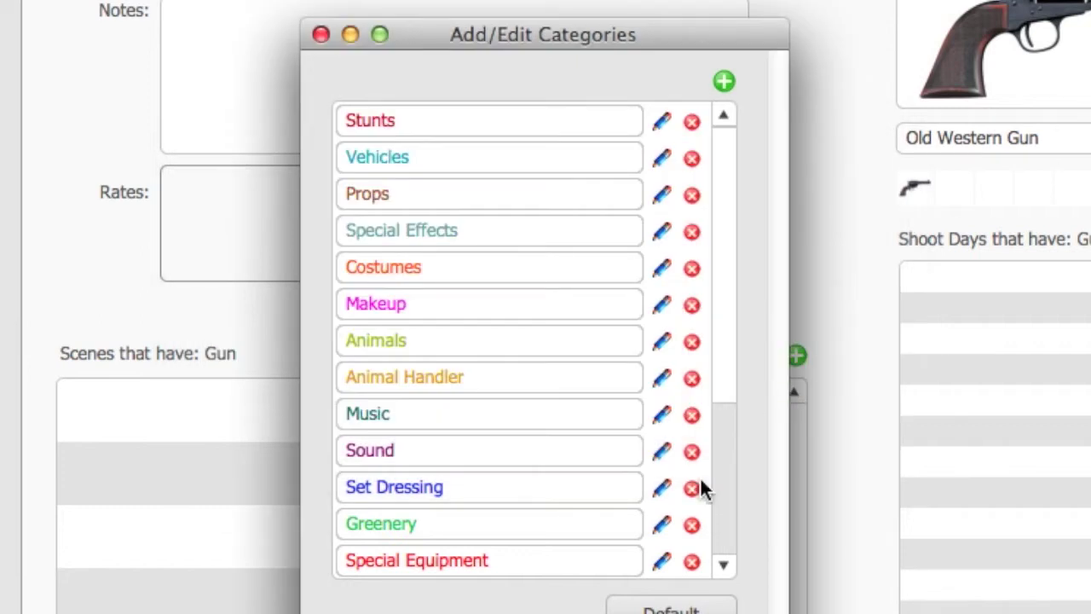
{"action": "scroll", "coordinate": [700, 475], "scroll_direction": "down", "scroll_amount": 5}
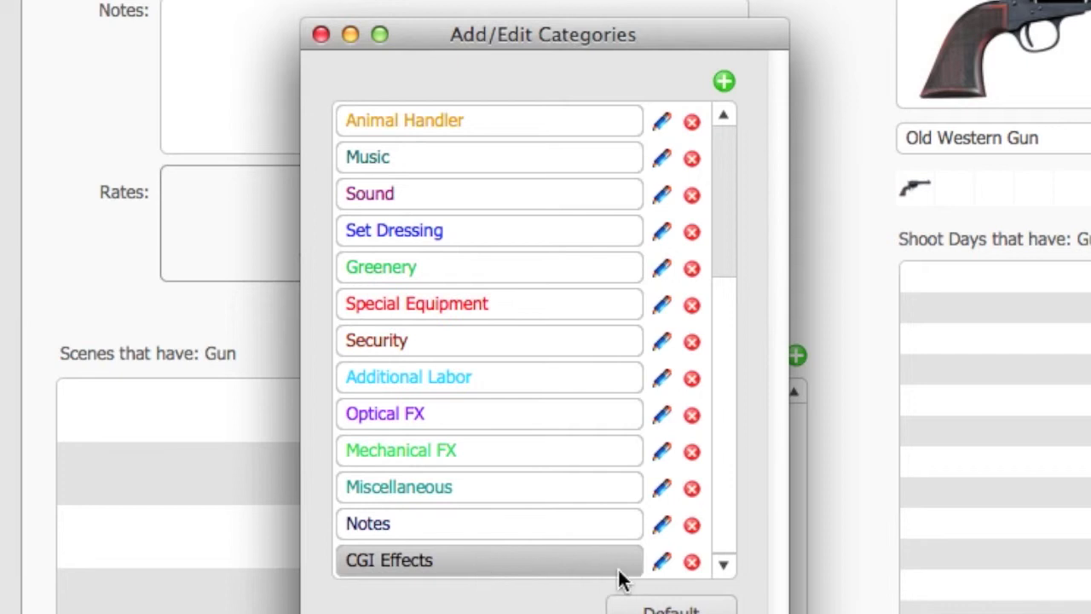
- Change the CGI Effects category's text color to a medium green and close the category windows
{"action": "left_click", "coordinate": [662, 563]}
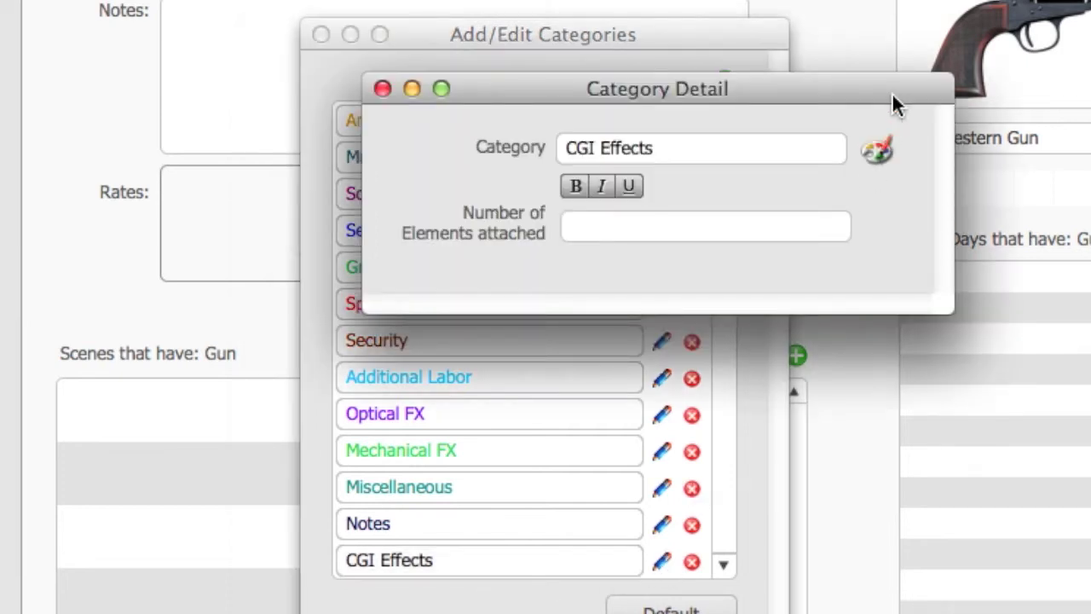
{"action": "left_click_drag", "start_coordinate": [892, 92], "coordinate": [810, 126]}
{"action": "left_click", "coordinate": [794, 185]}
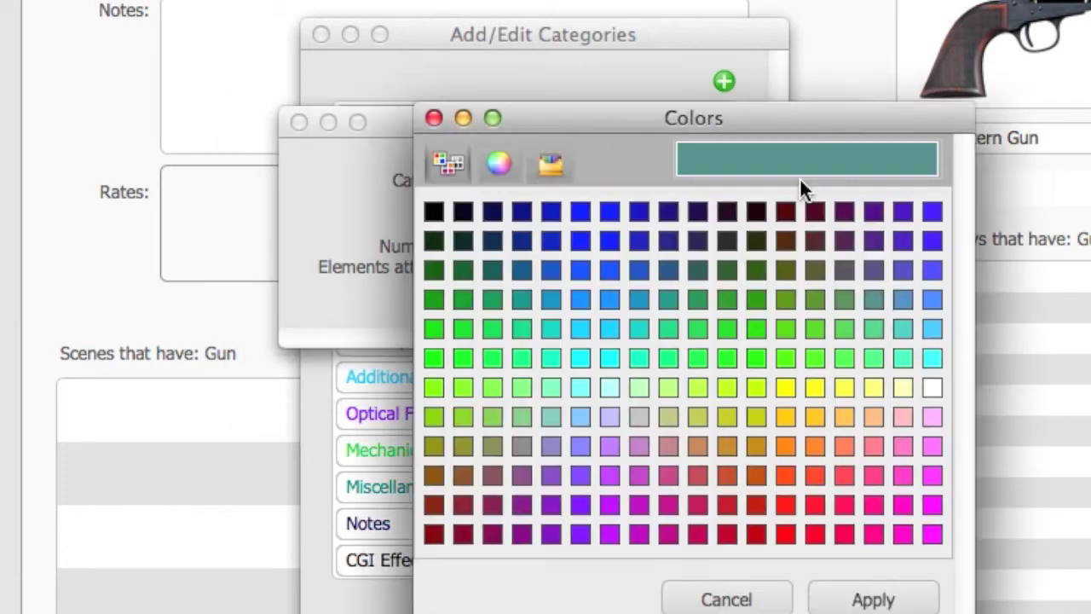
{"action": "left_click", "coordinate": [786, 299]}
{"action": "left_click", "coordinate": [854, 599]}
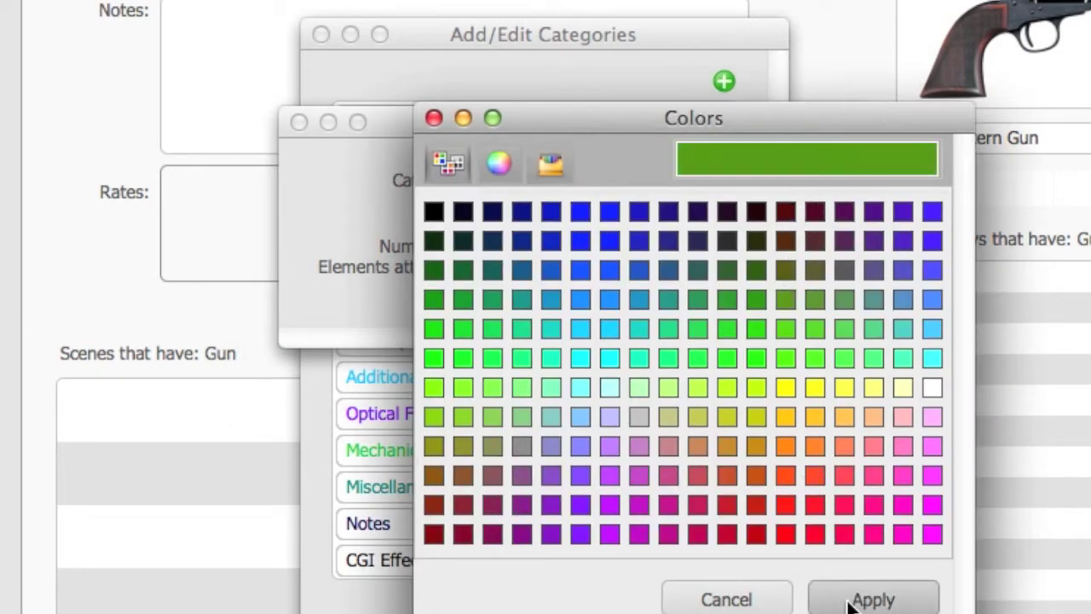
{"action": "left_click", "coordinate": [298, 123]}
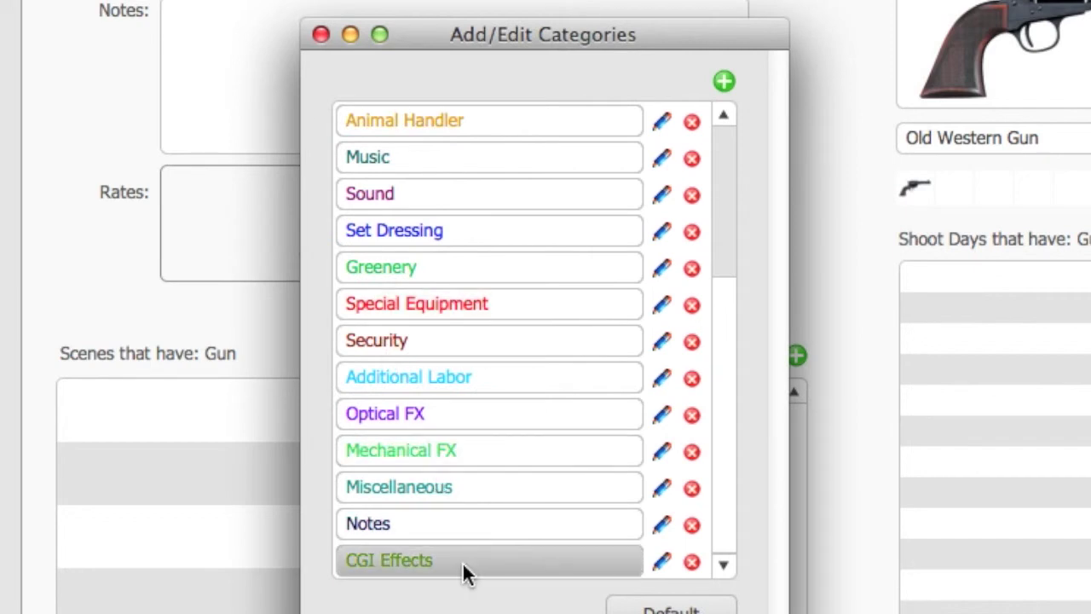
{"action": "left_click", "coordinate": [318, 34]}
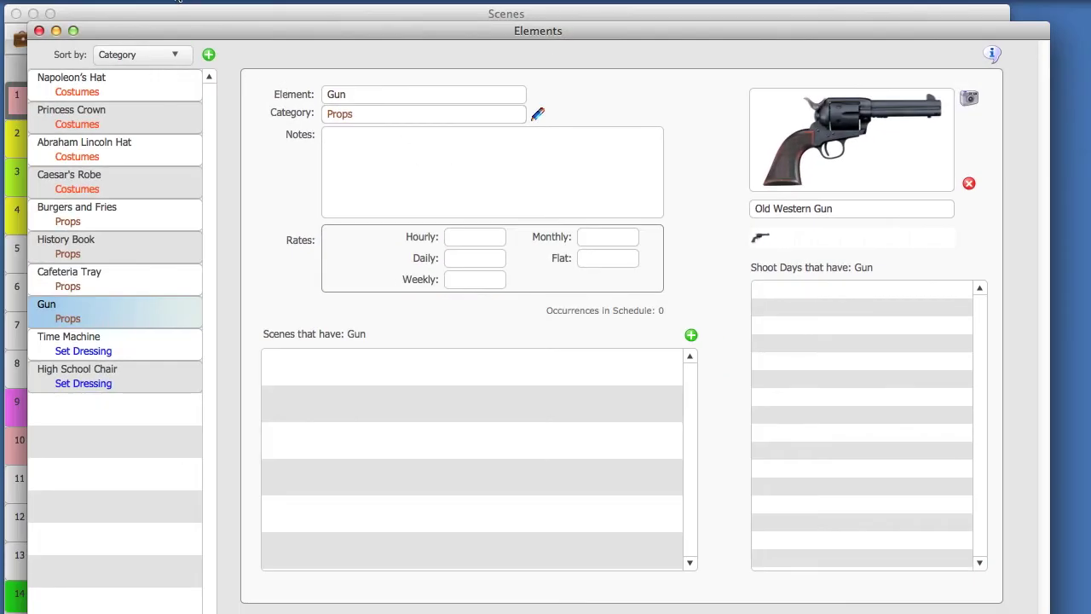
- Print the Art Department report from the Scheduling module's reports
{"action": "left_click", "coordinate": [178, 1]}
{"action": "left_click", "coordinate": [178, 87]}
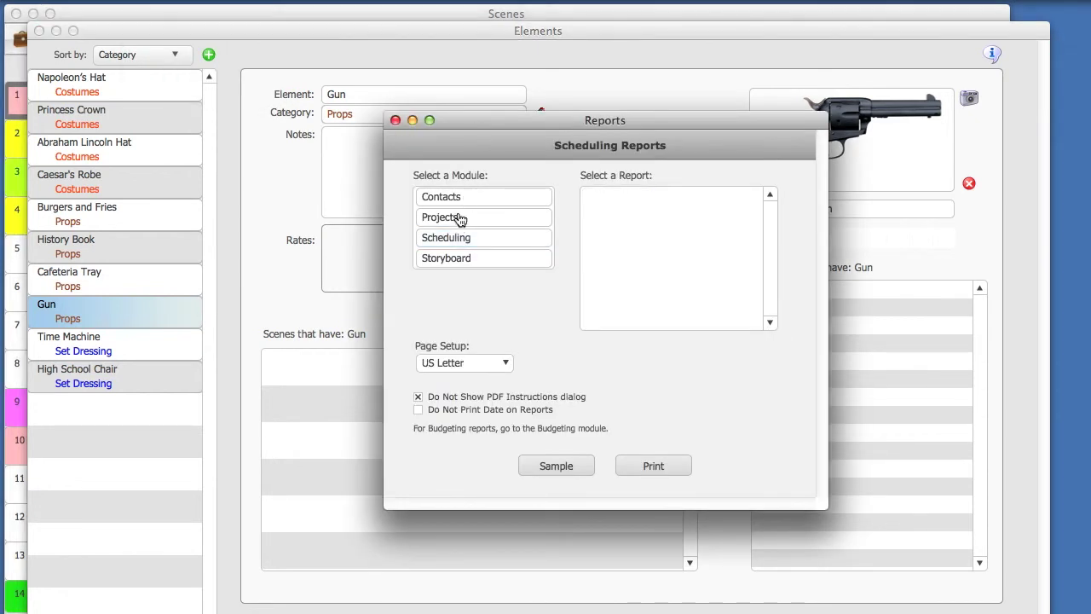
{"action": "left_click", "coordinate": [456, 238]}
{"action": "left_click", "coordinate": [652, 289]}
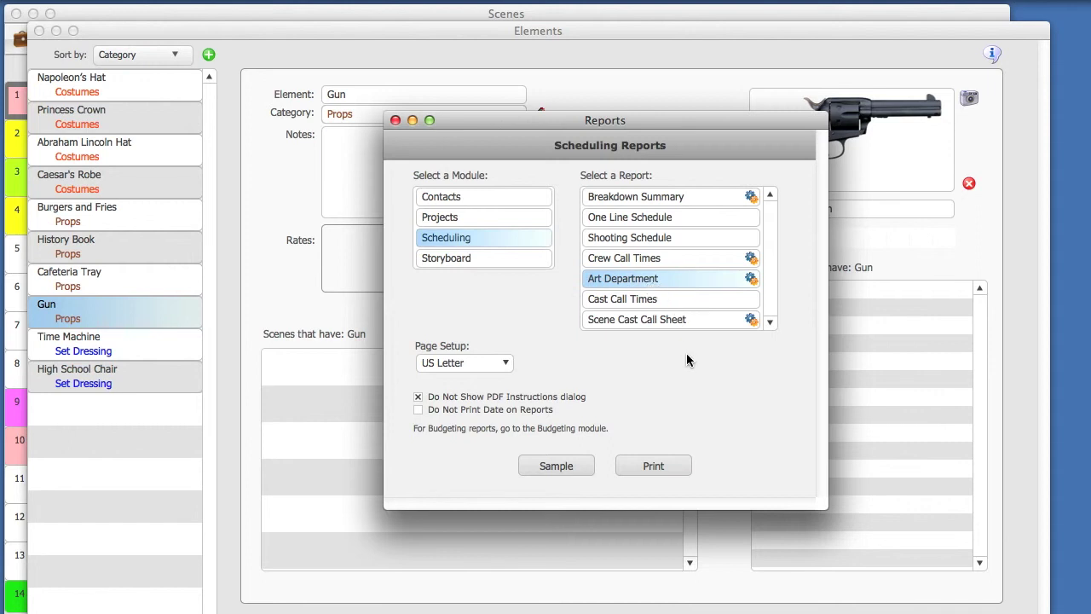
{"action": "left_click", "coordinate": [666, 463]}
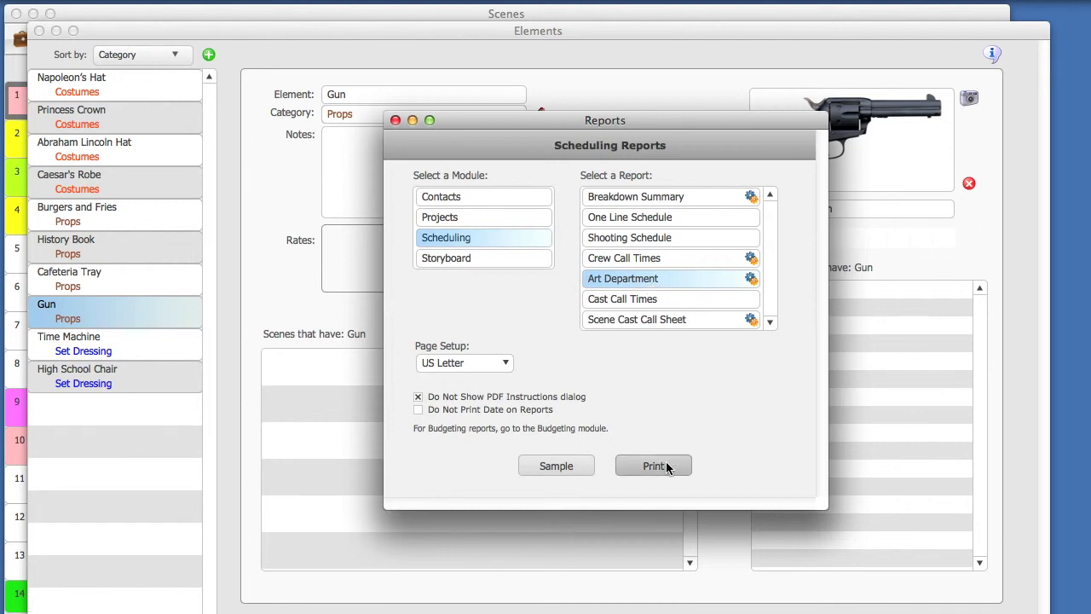